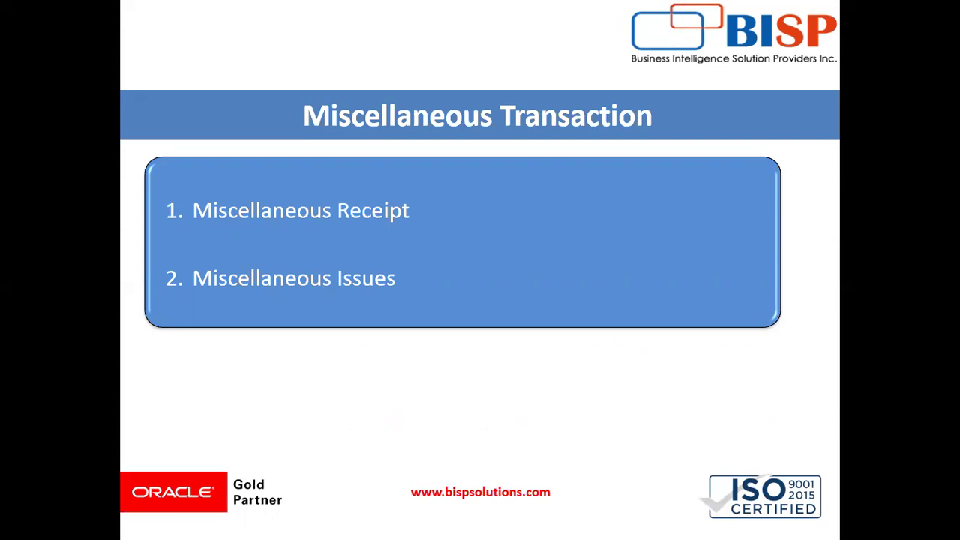
Step: Switch to the Oracle Fusion Cloud Applications home page in the browser and open the Inventory Management work area
key("alt+Tab")
key("alt+Tab")
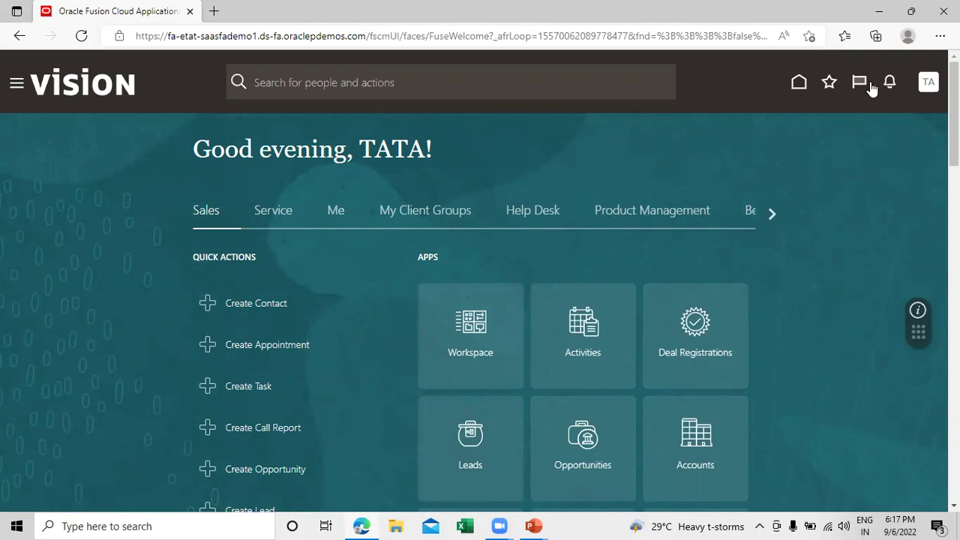
left_click(930, 84)
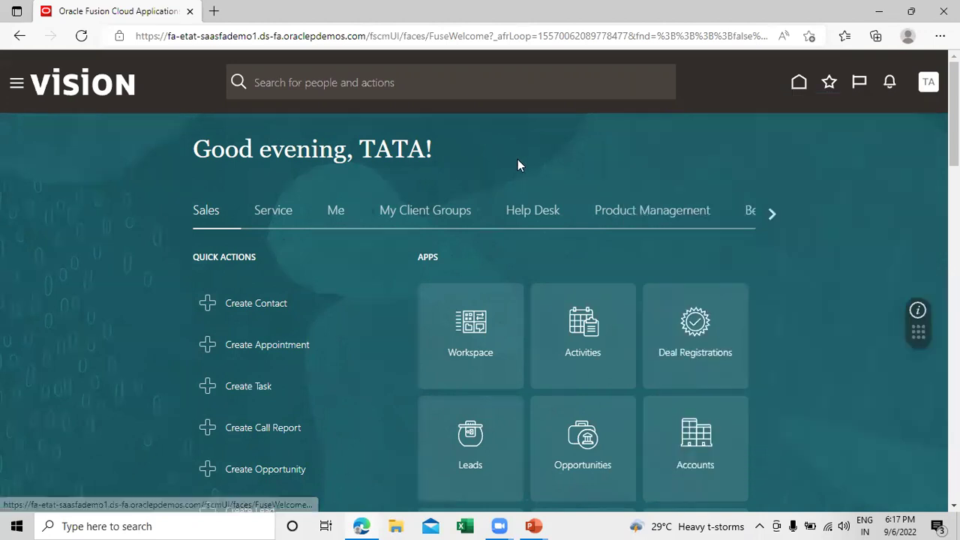
left_click(17, 88)
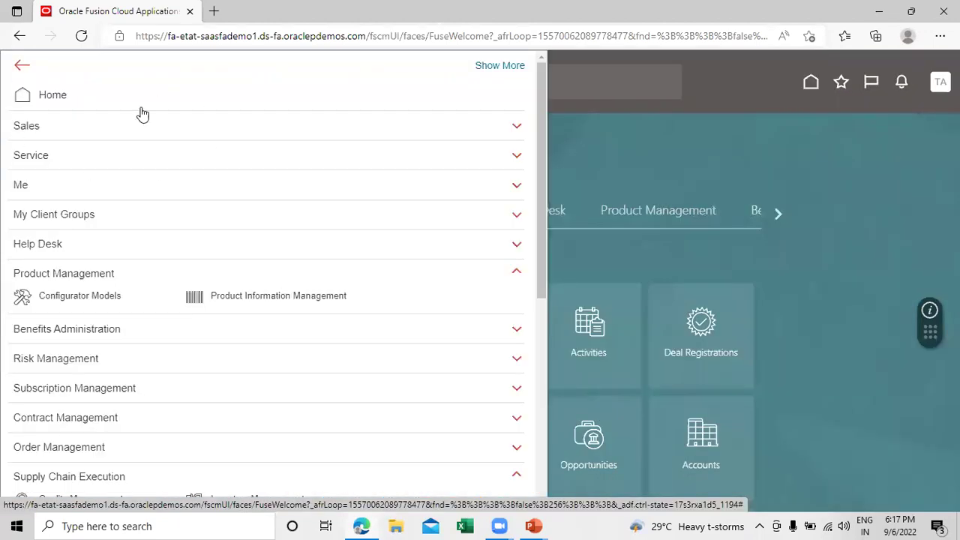
scroll(147, 183, "down", 4)
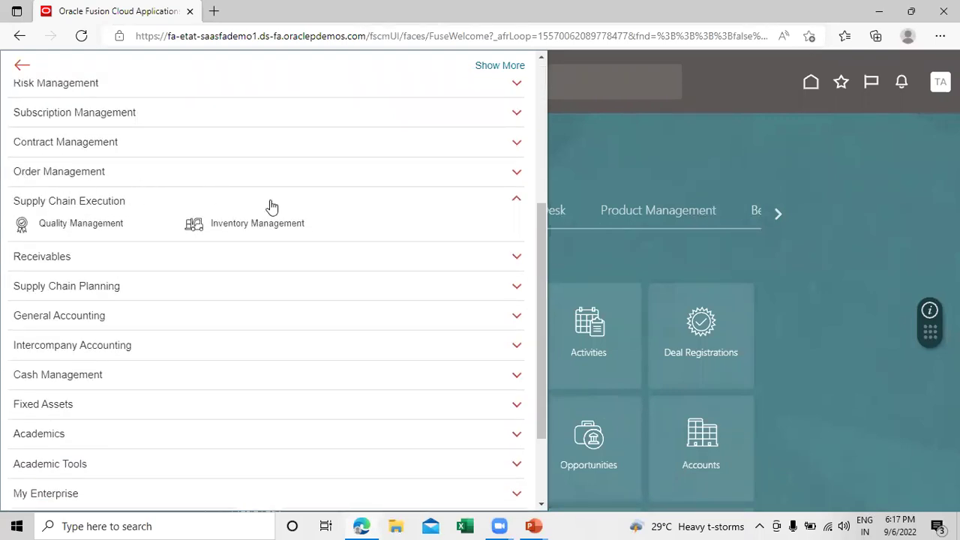
left_click(248, 223)
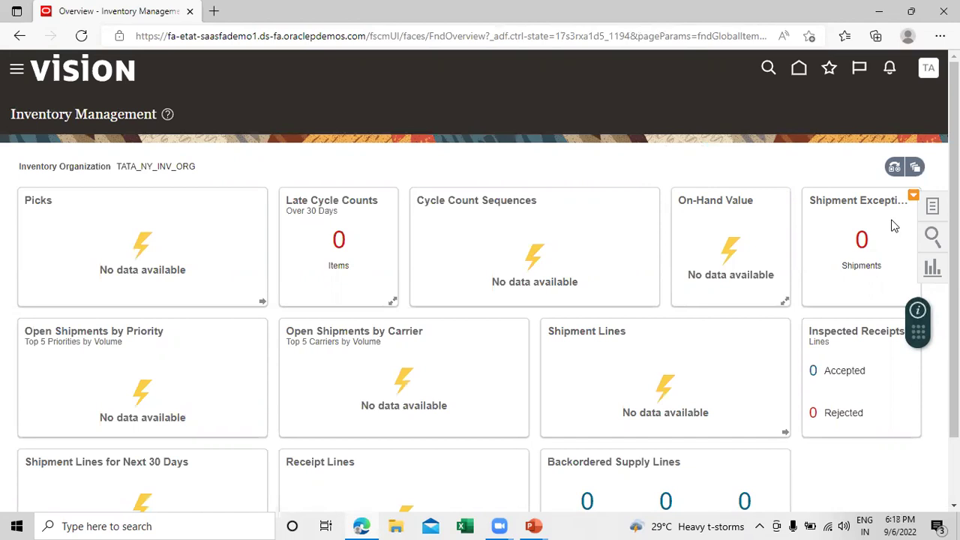
Step: Open Manage Item Quantities and search the on-hand quantities by item for organization TATA_NY_INV_ORG
left_click(934, 208)
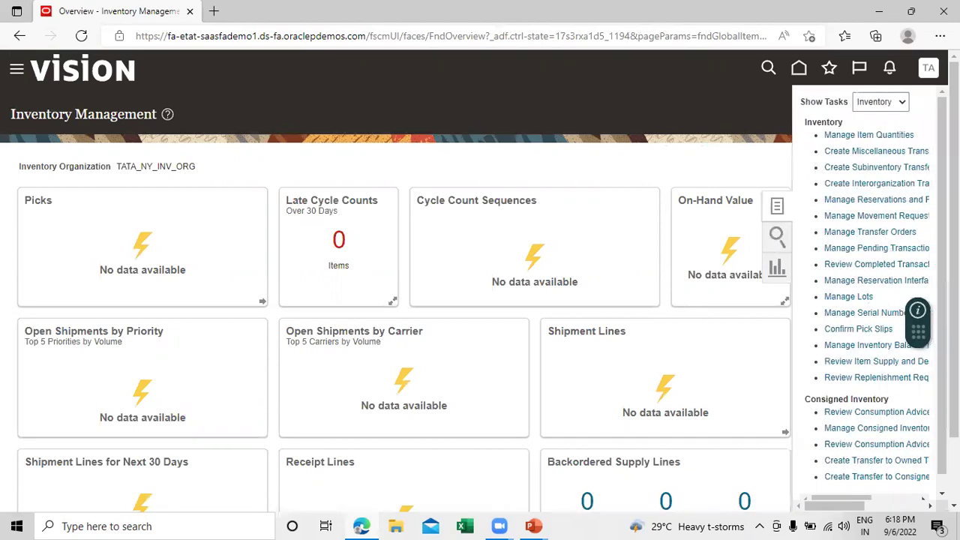
left_click(853, 134)
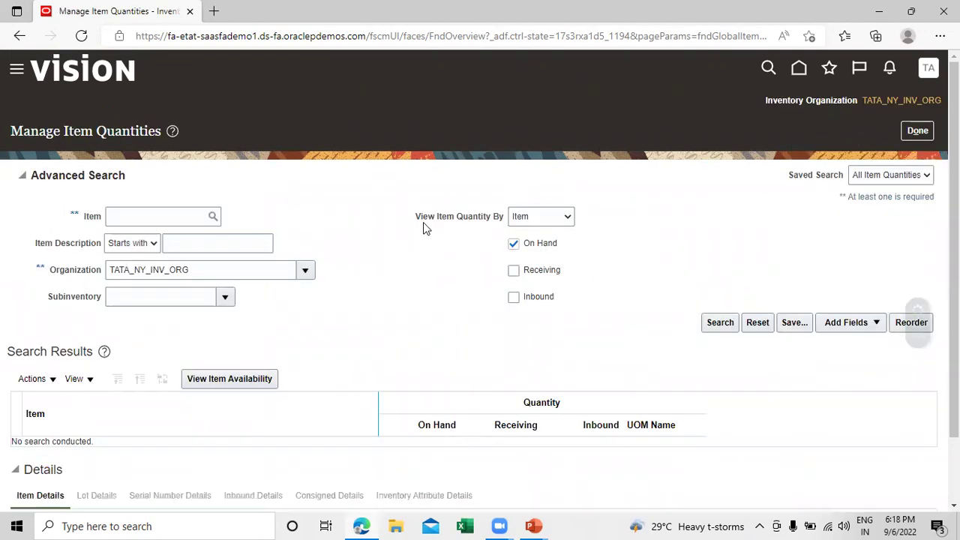
key("Tab")
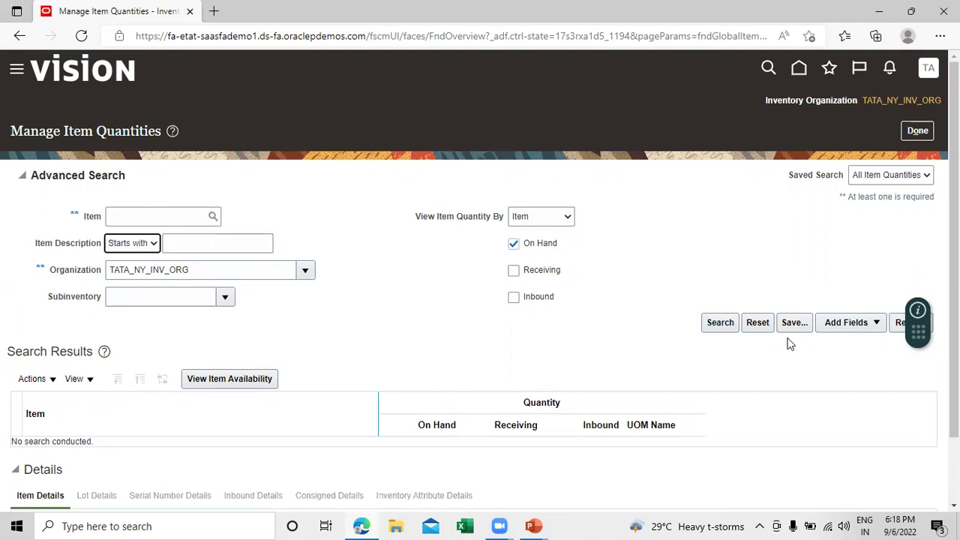
left_click(754, 258)
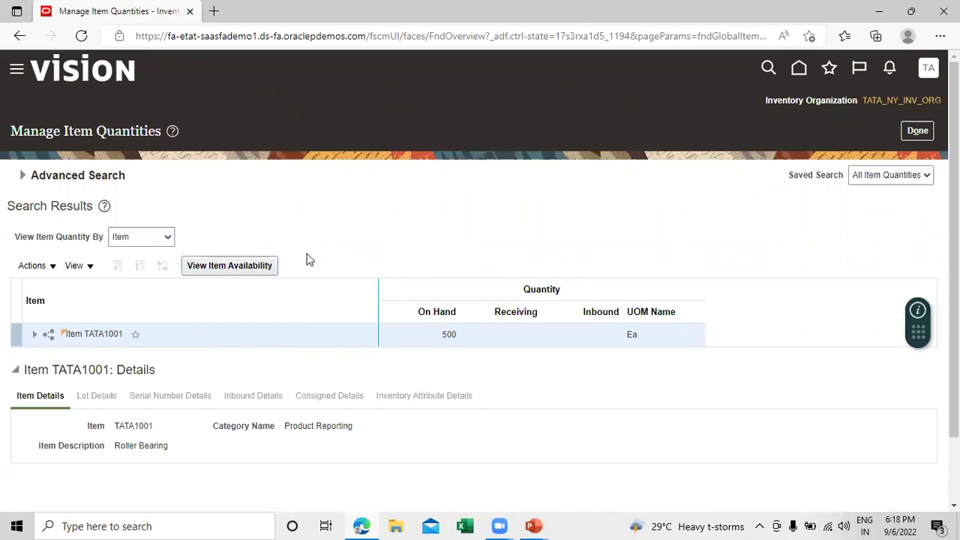
Step: Expand item TATA1001 through its organization to subinventory level to review on-hand quantities, and leave Manage Item Quantities
left_click(114, 335)
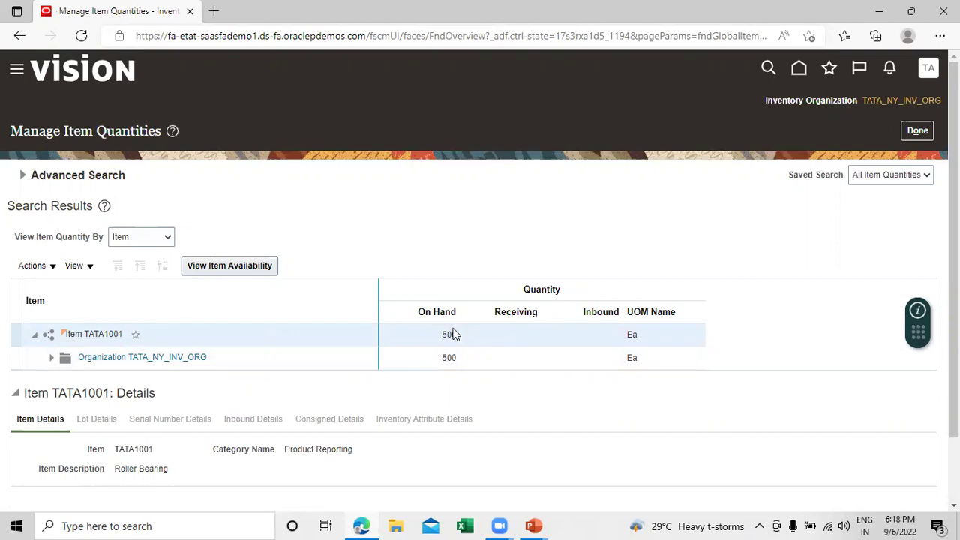
left_click(53, 362)
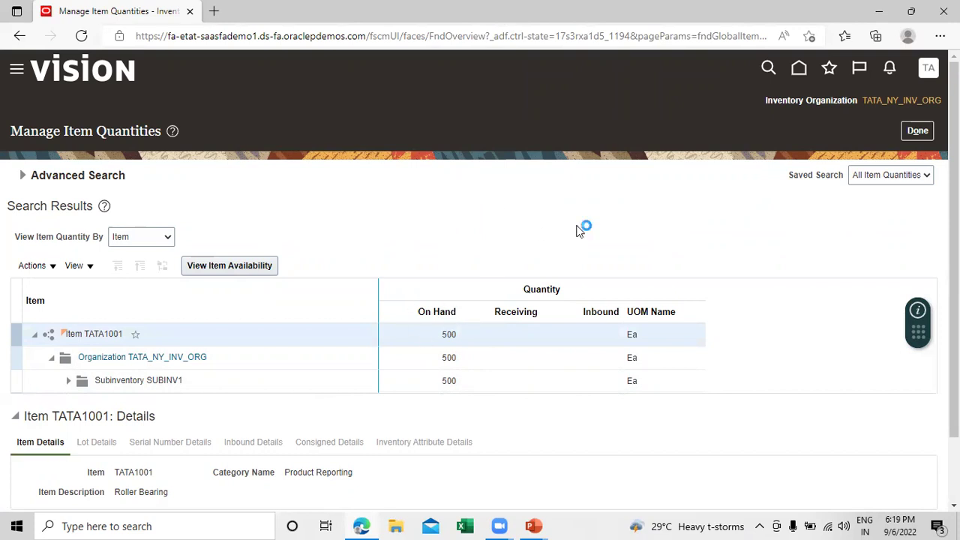
left_click(915, 132)
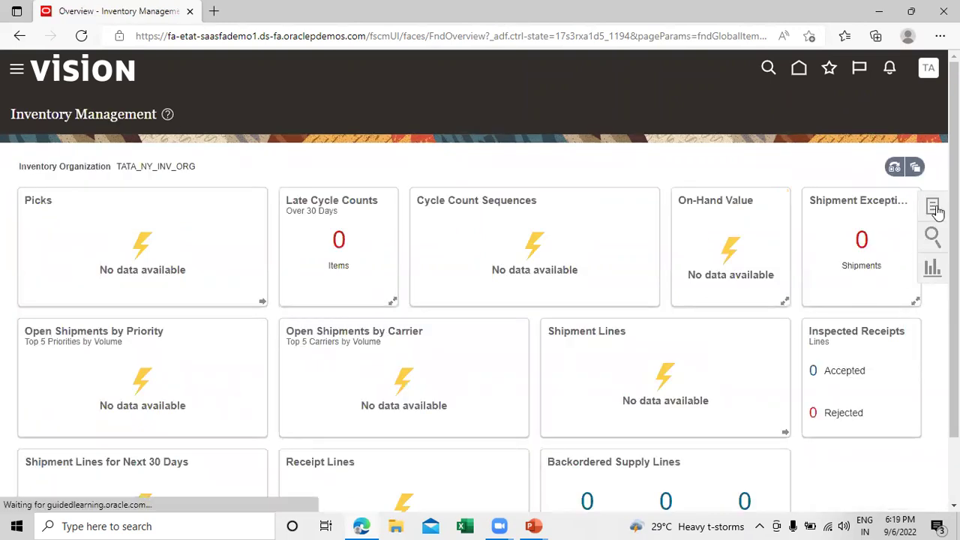
Step: Start a new miscellaneous transaction with type Miscellaneous Receipt and Use Current Item Cost set to Yes
left_click(933, 207)
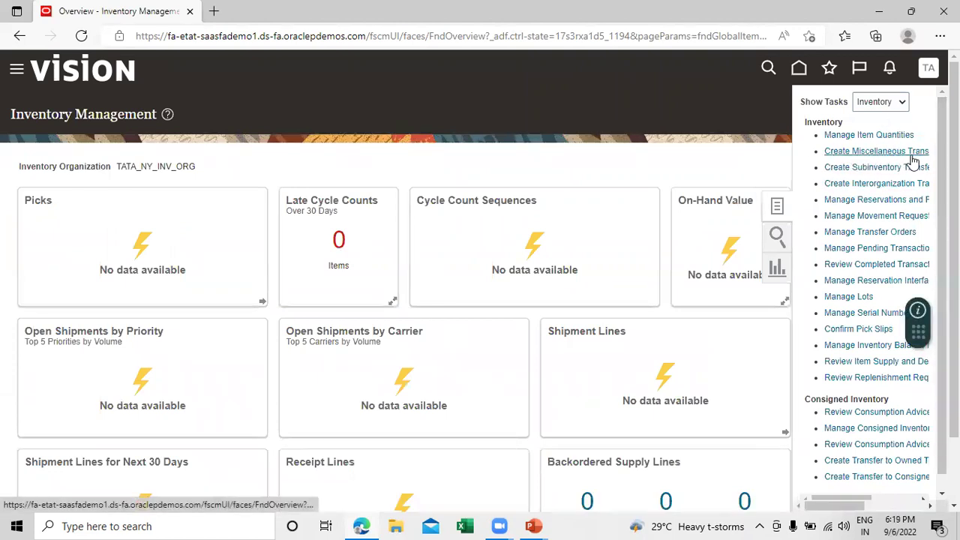
left_click(881, 153)
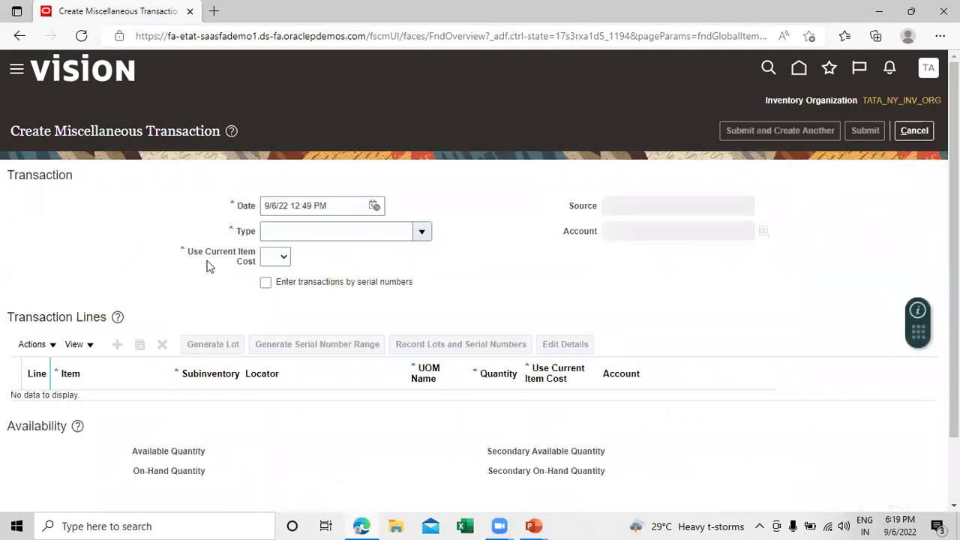
left_click(422, 231)
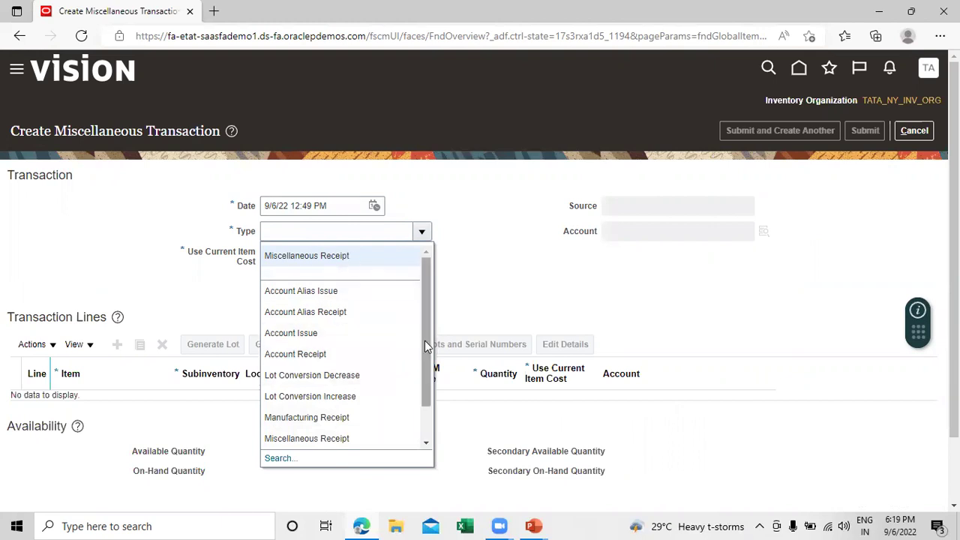
left_click_drag(427, 347, 428, 381)
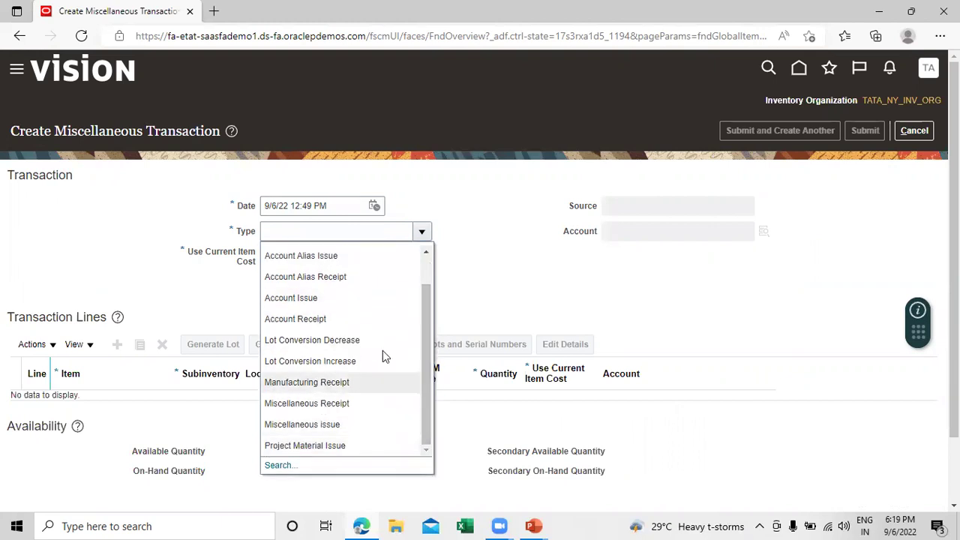
scroll(364, 307, "up", 2)
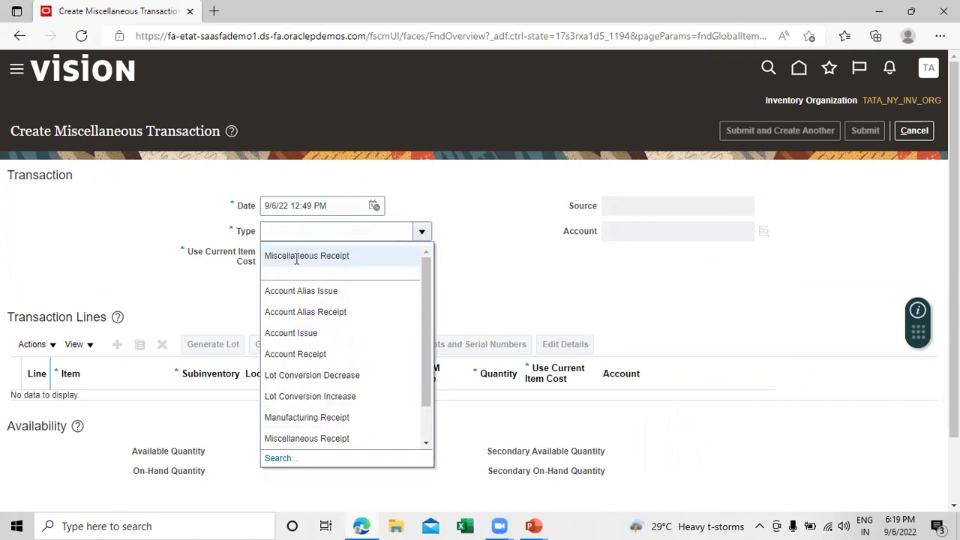
left_click(373, 252)
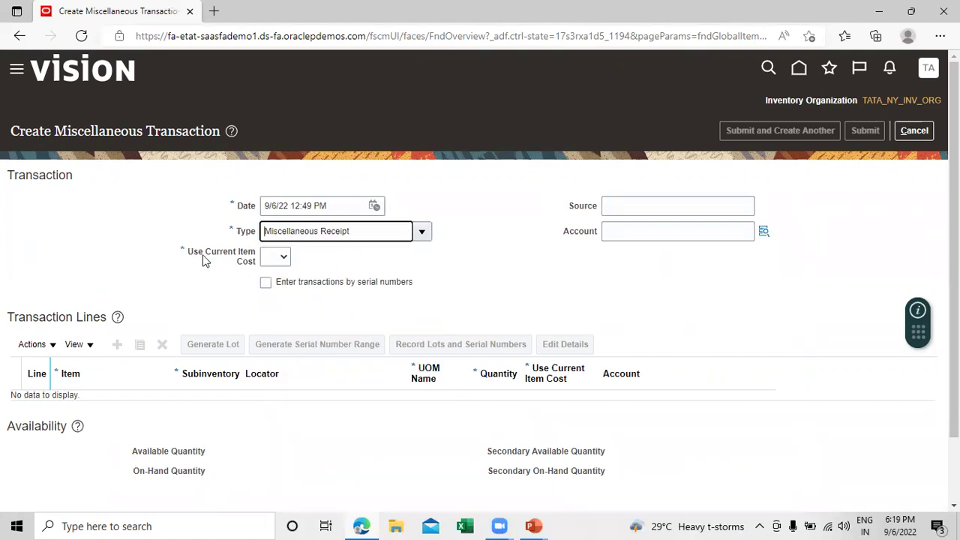
left_click(279, 260)
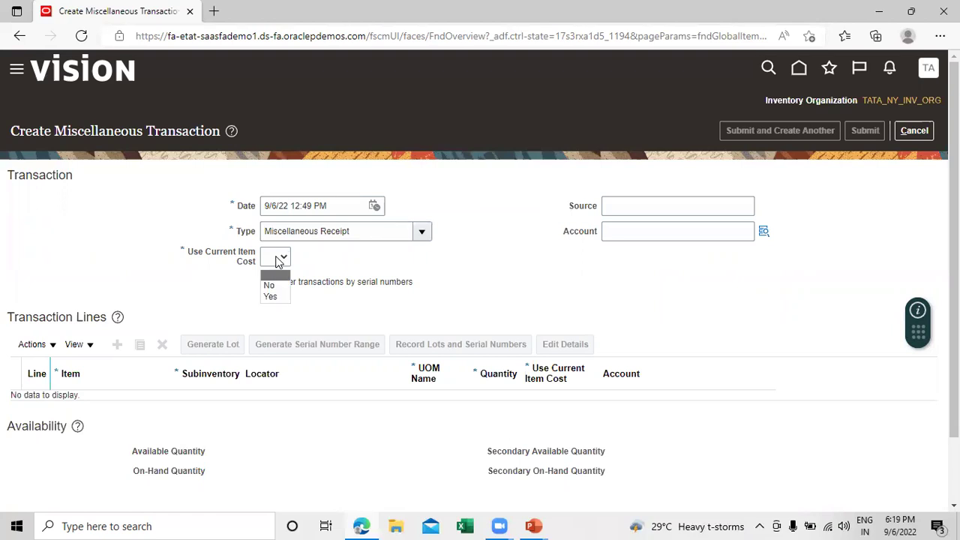
left_click(270, 297)
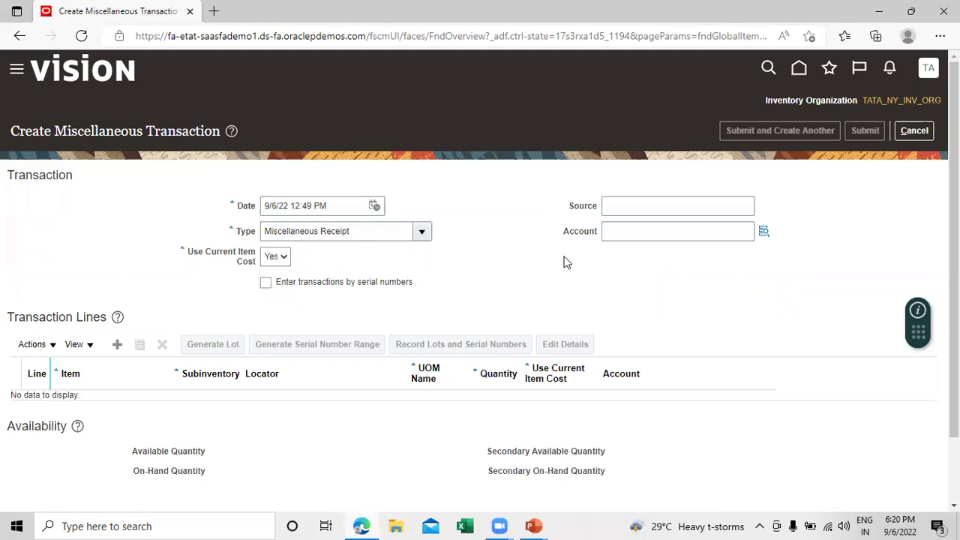
Step: Add a transaction line, search the items for TATA, and select item TATA1001 (Roller Bearing) for the line
left_click(117, 344)
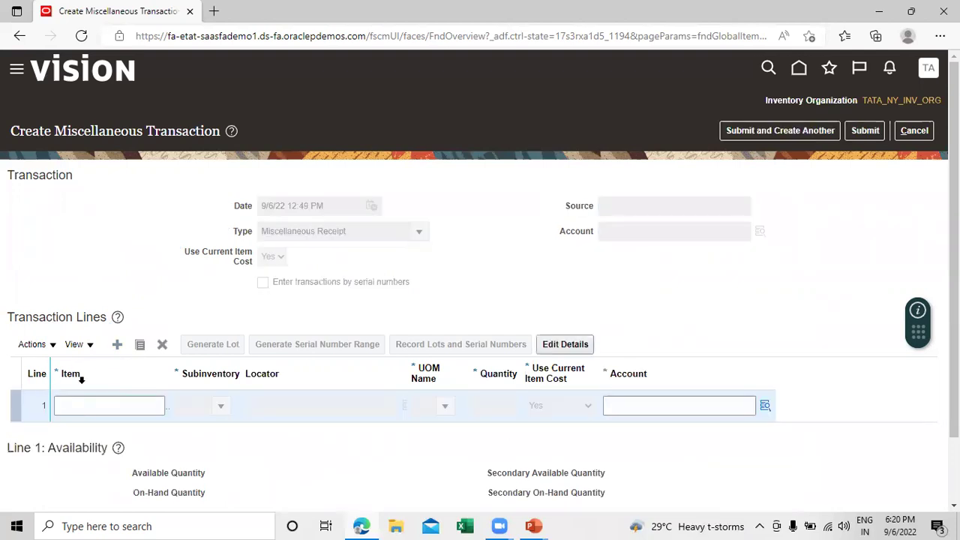
left_click_drag(171, 373, 207, 367)
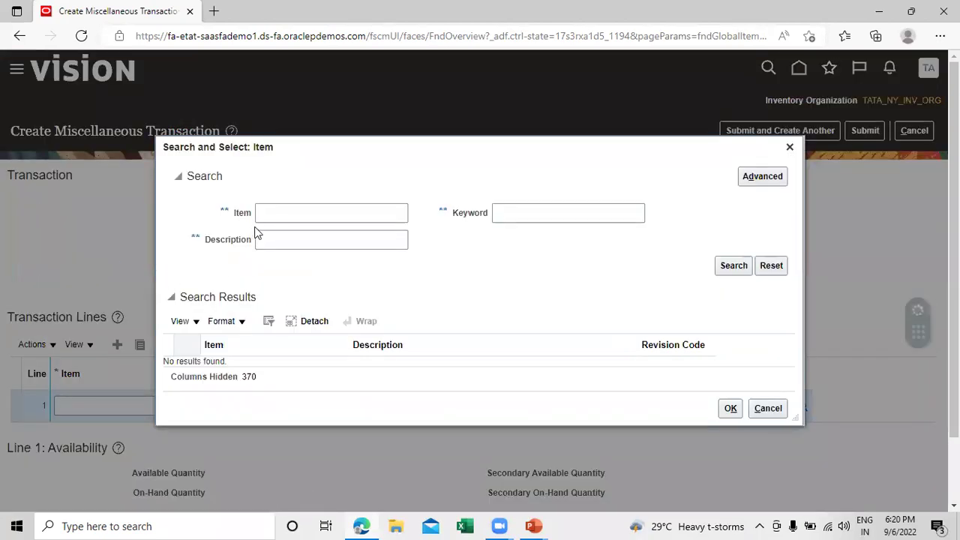
left_click(307, 212)
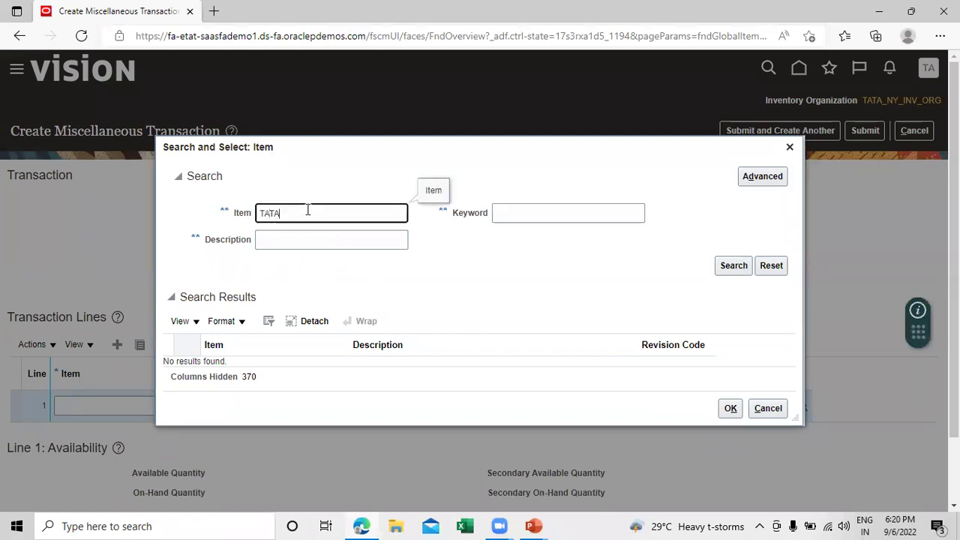
left_click(732, 266)
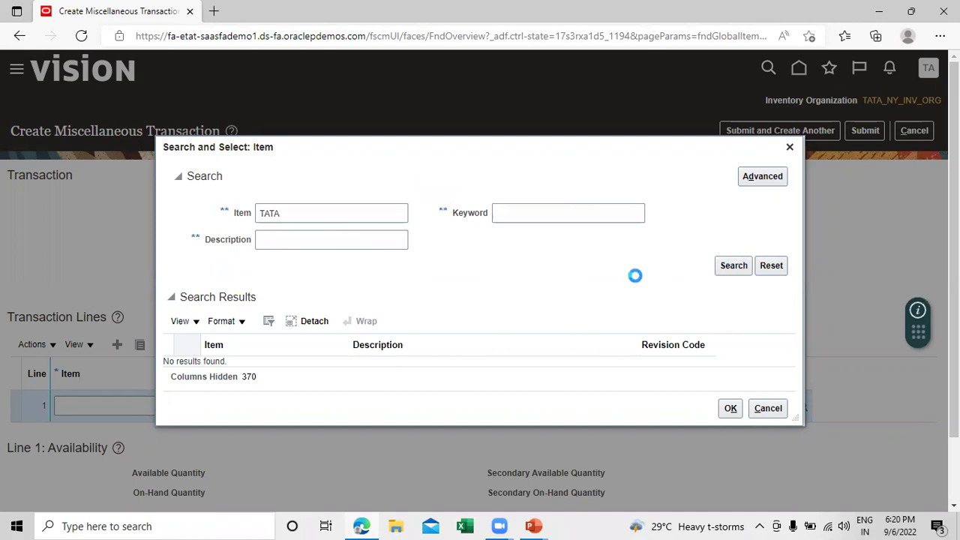
left_click(253, 318)
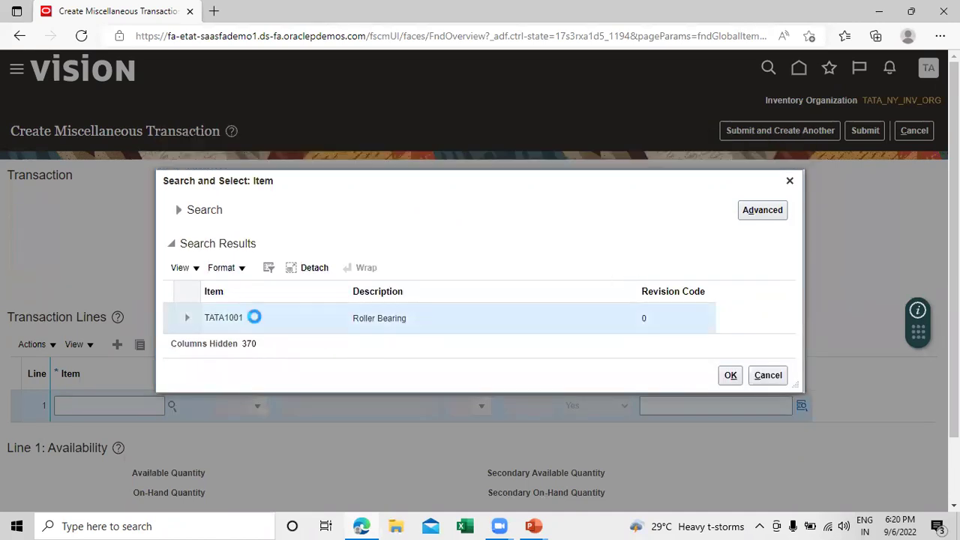
left_click(730, 375)
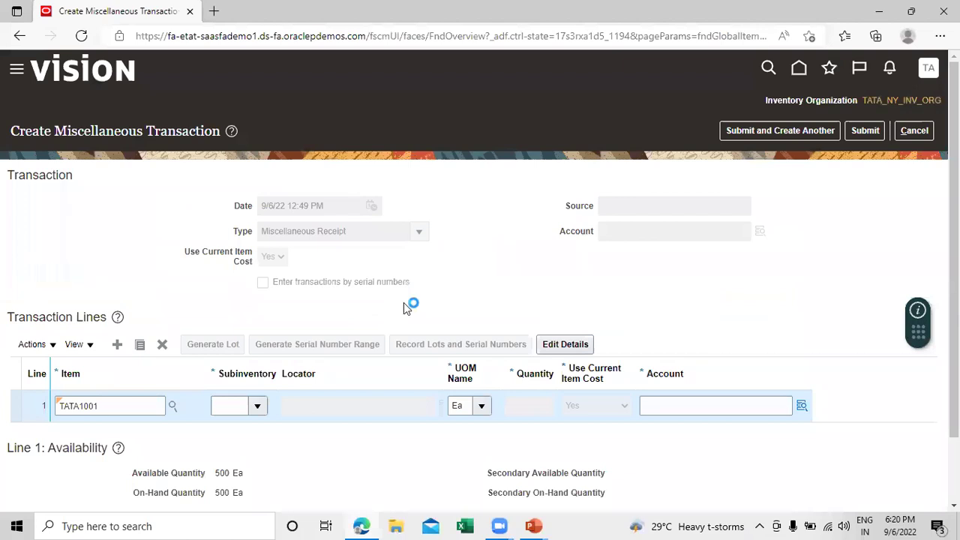
Step: Set the transaction line's subinventory to SUBINV1 and its quantity to 500
left_click(257, 405)
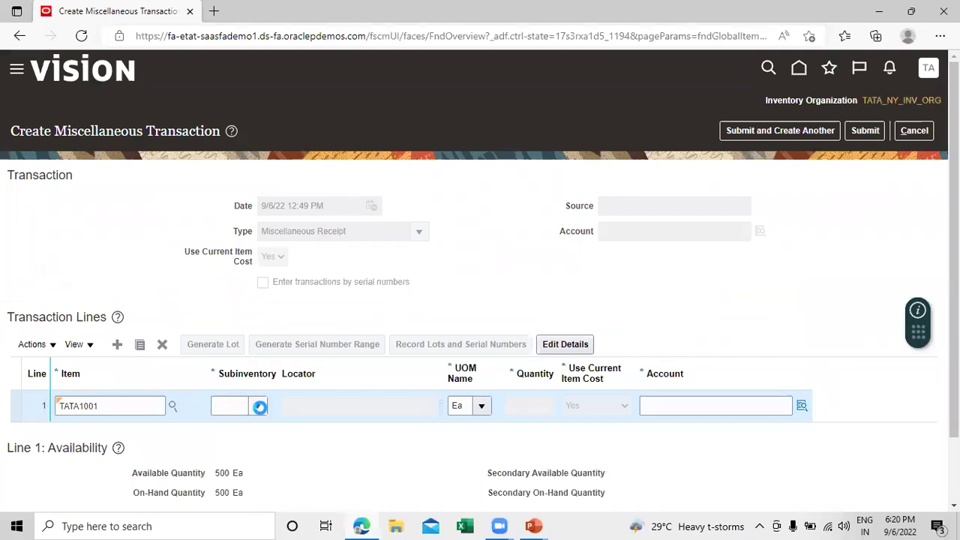
left_click(254, 430)
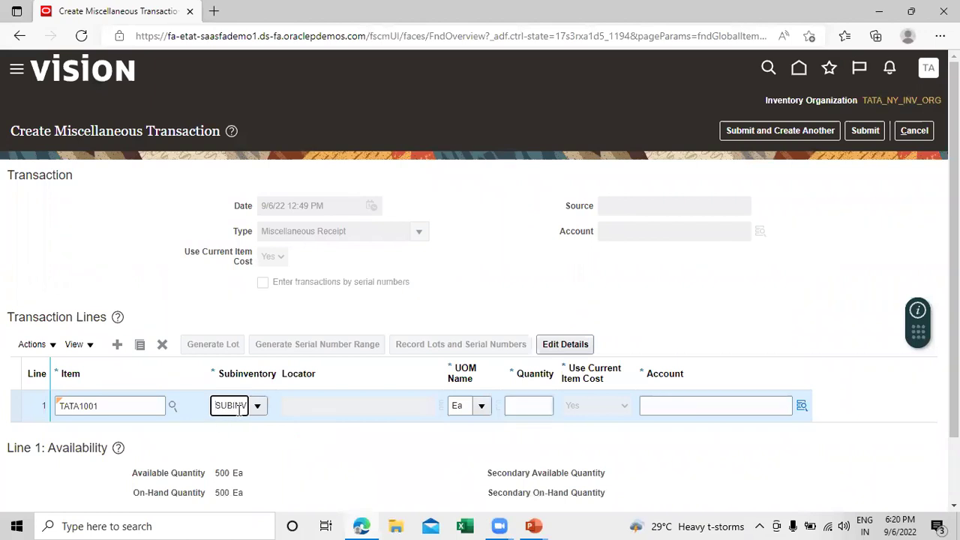
left_click(520, 403)
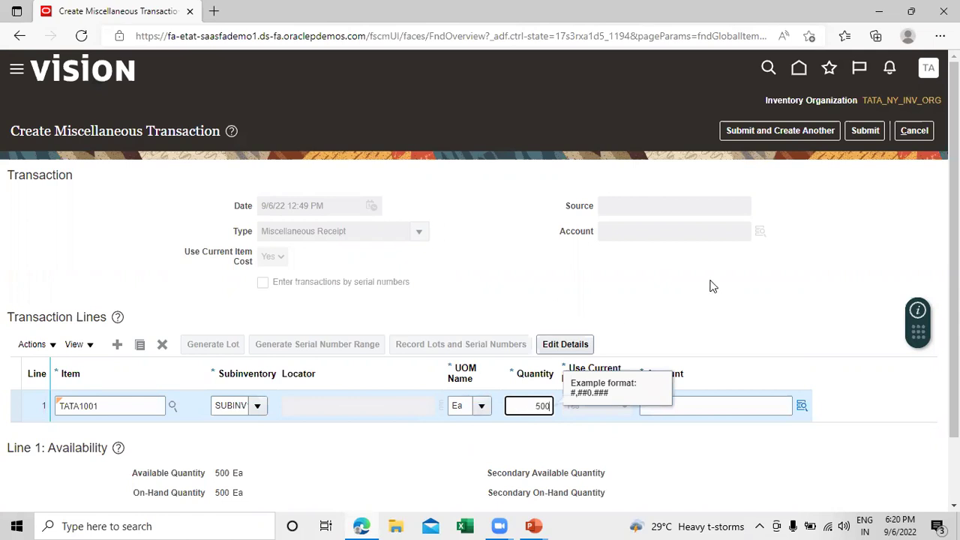
left_click(756, 300)
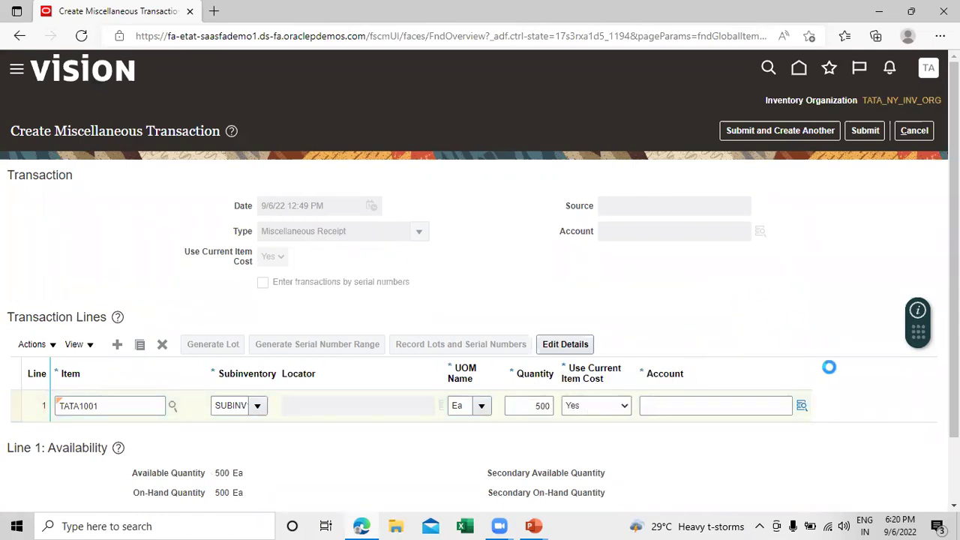
Step: Open the line's account segments and set Company to 1000 (TATA Financial Services) and Department to 1100 (Finance)
left_click(802, 407)
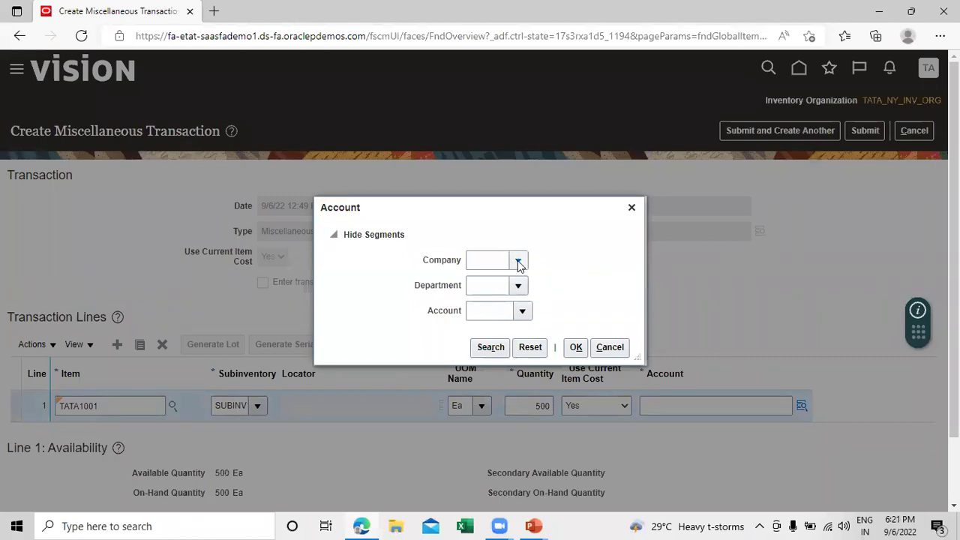
left_click(516, 260)
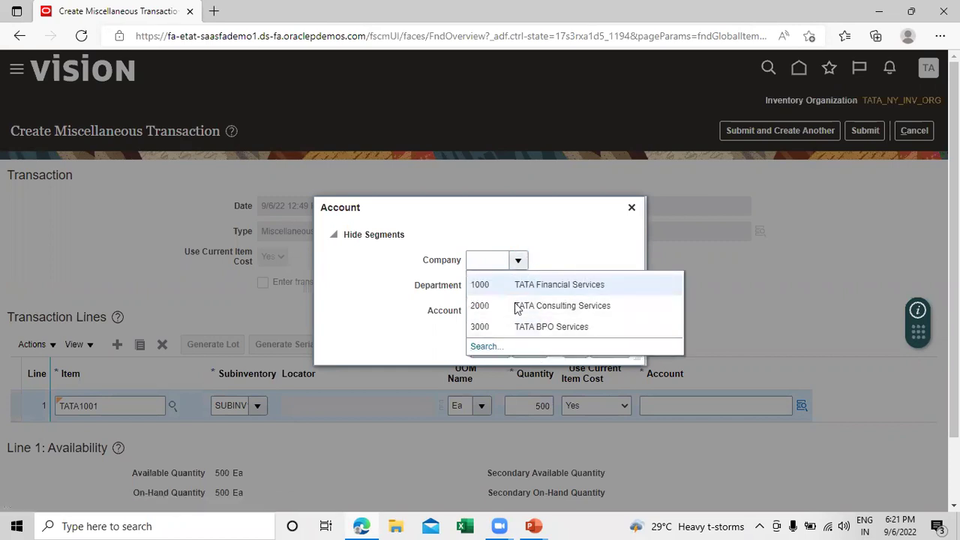
left_click(507, 276)
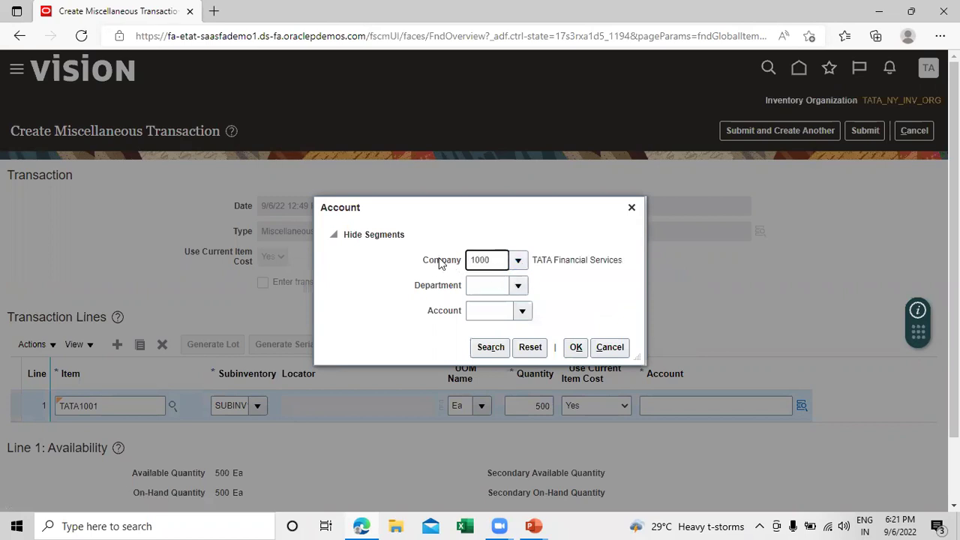
left_click(516, 286)
key("Escape")
type("1100")
key("Tab")
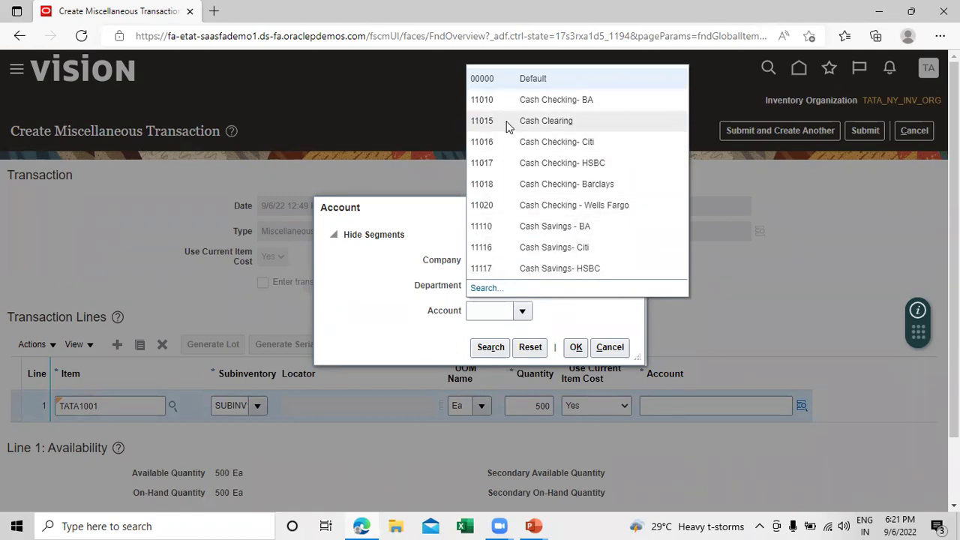
Step: Search the Account segment values by the description GOODS, and shorten the search to GOOD
left_click(491, 288)
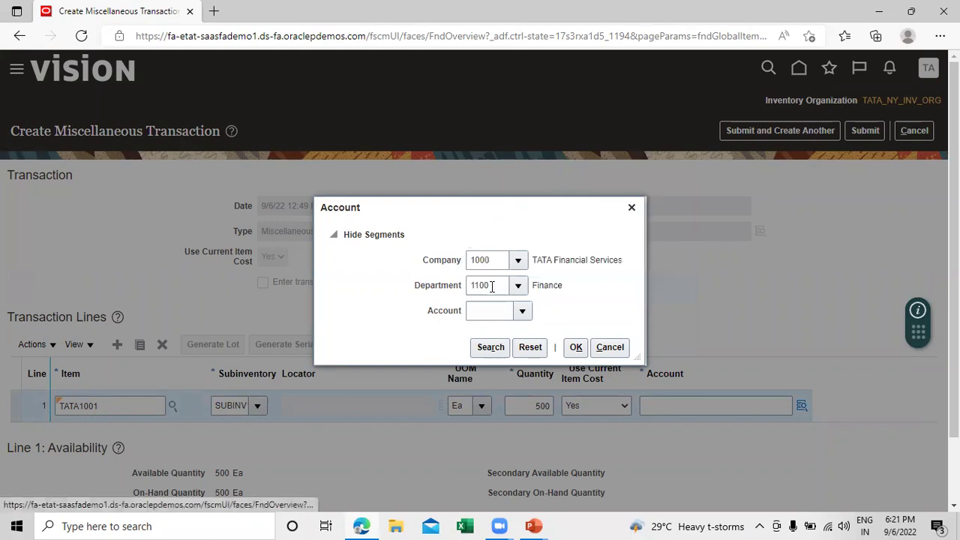
type("GOODS")
left_click(534, 308)
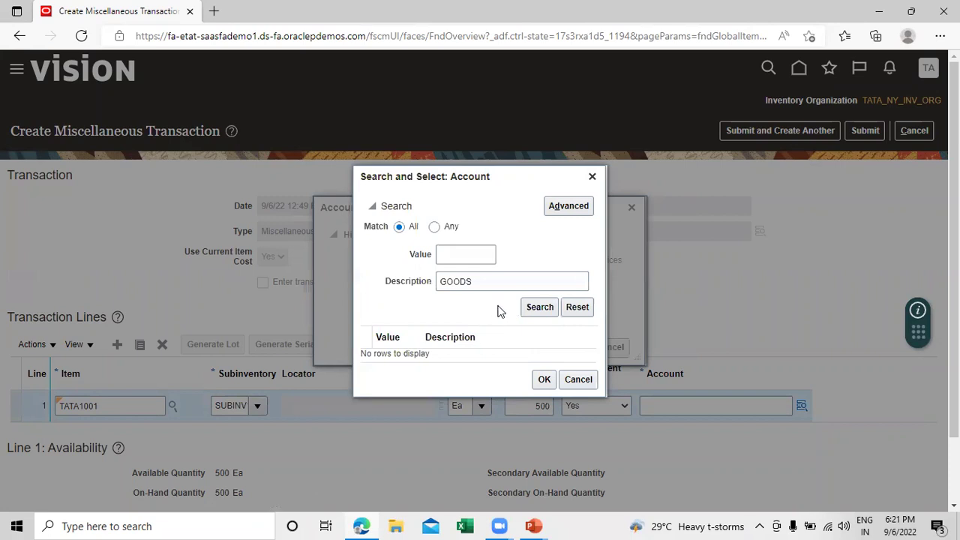
left_click(516, 280)
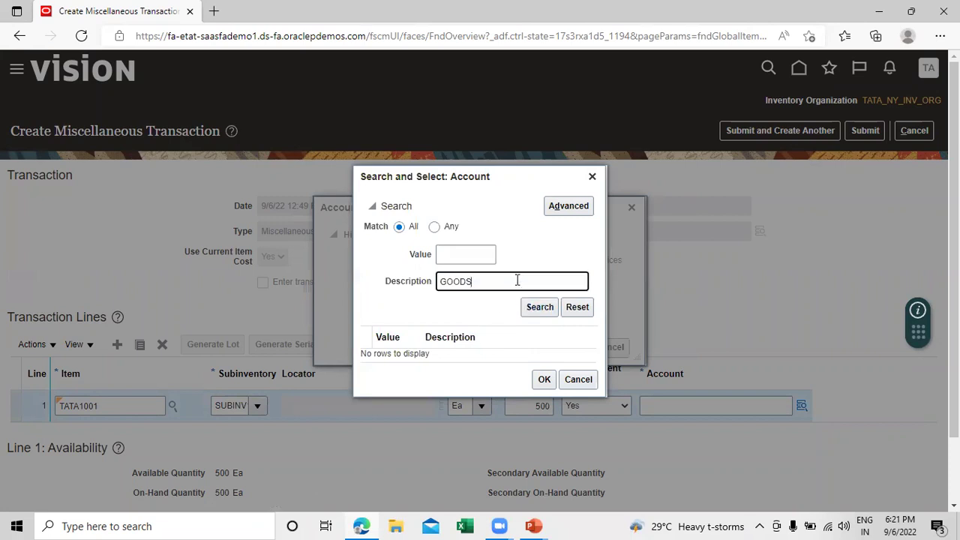
key("BackSpace")
left_click(539, 308)
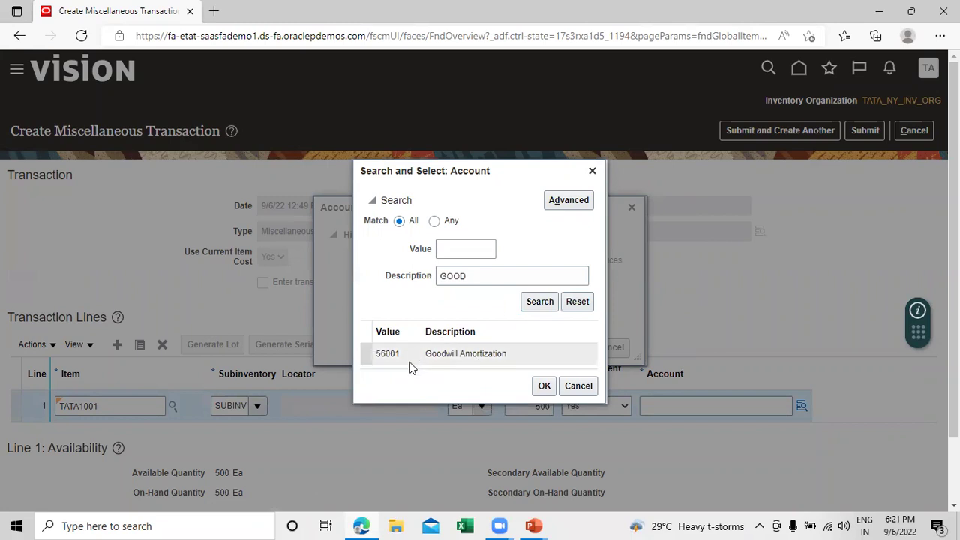
double_click(511, 274)
left_click(491, 314)
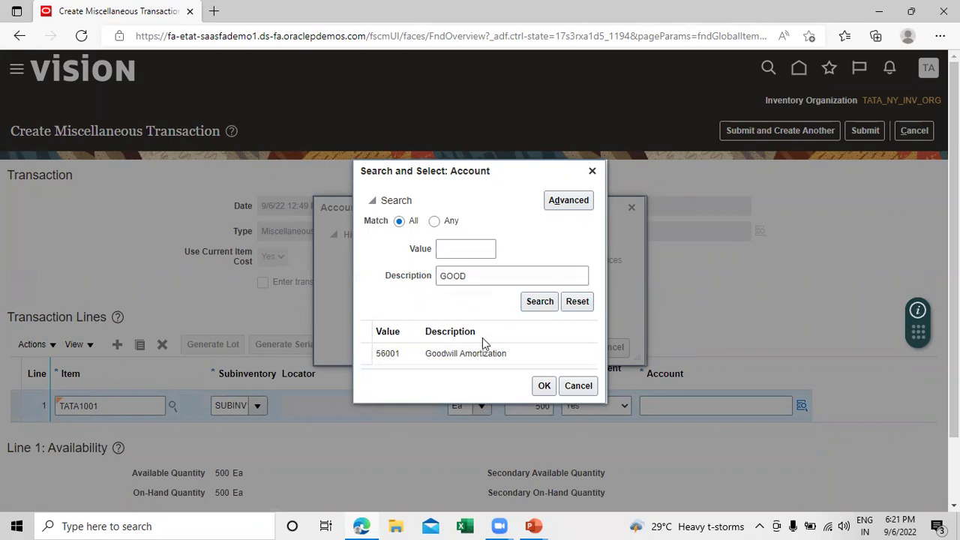
Step: Select Goodwill Amortization as the Account segment and apply the account combination to the transaction line
left_click(517, 353)
left_click(544, 386)
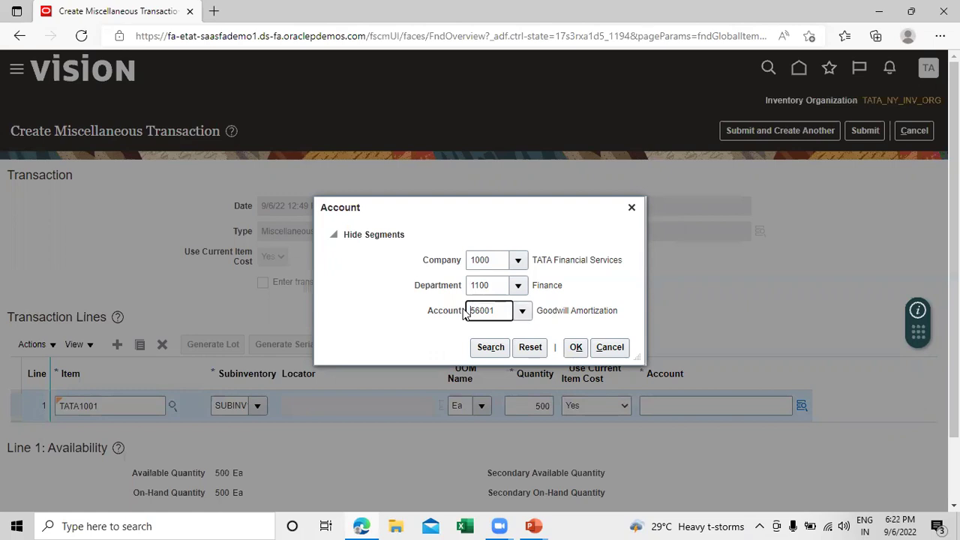
left_click(577, 347)
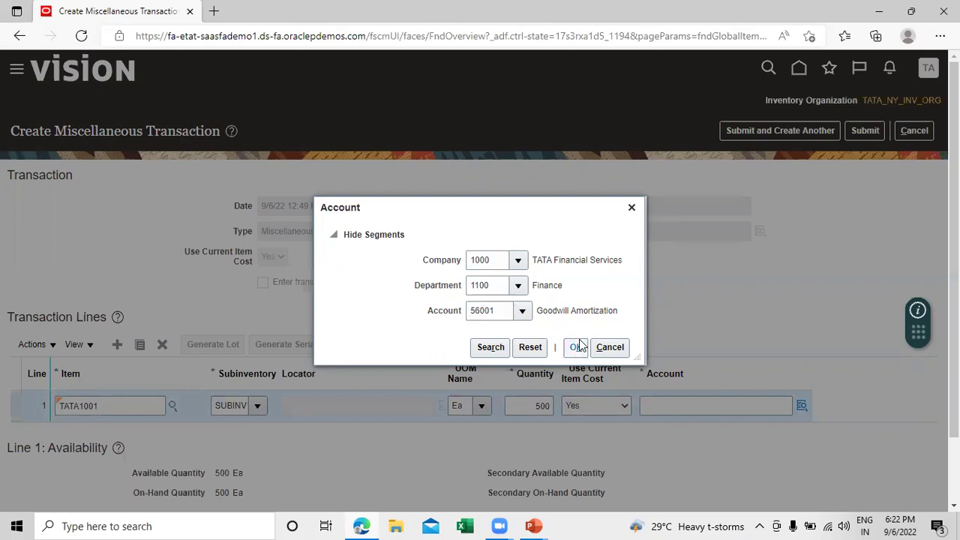
left_click(578, 346)
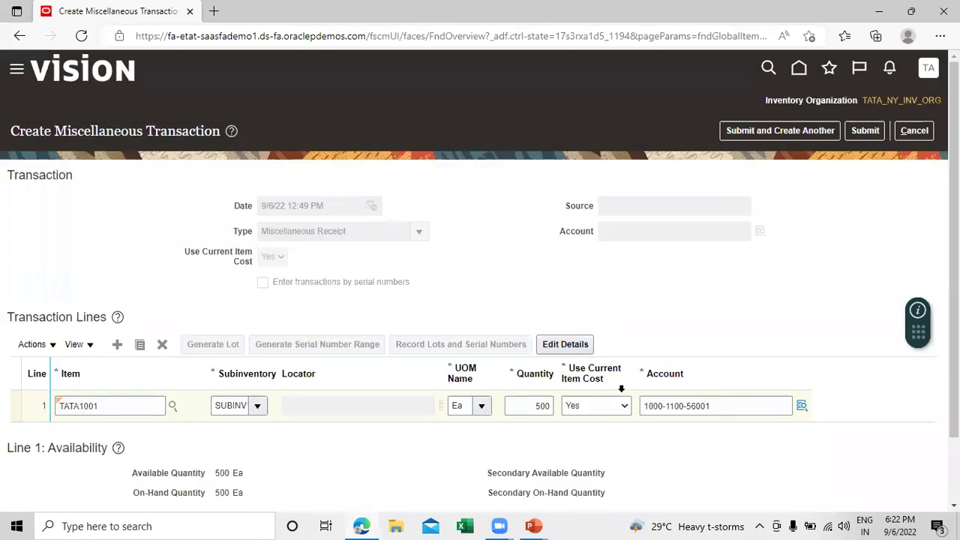
Step: Change the quantity on the TATA1001 receipt line to 700
scroll(390, 405, "down", 1)
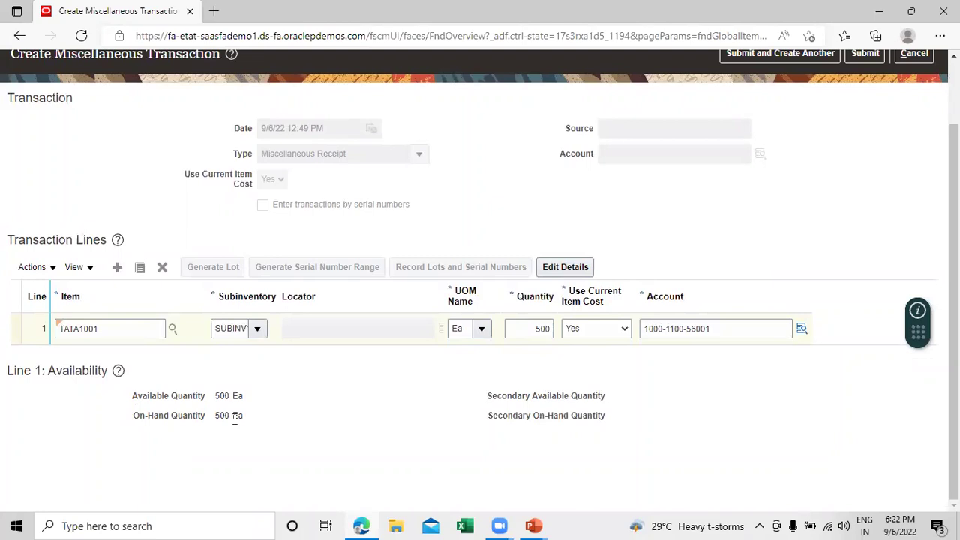
left_click(550, 327)
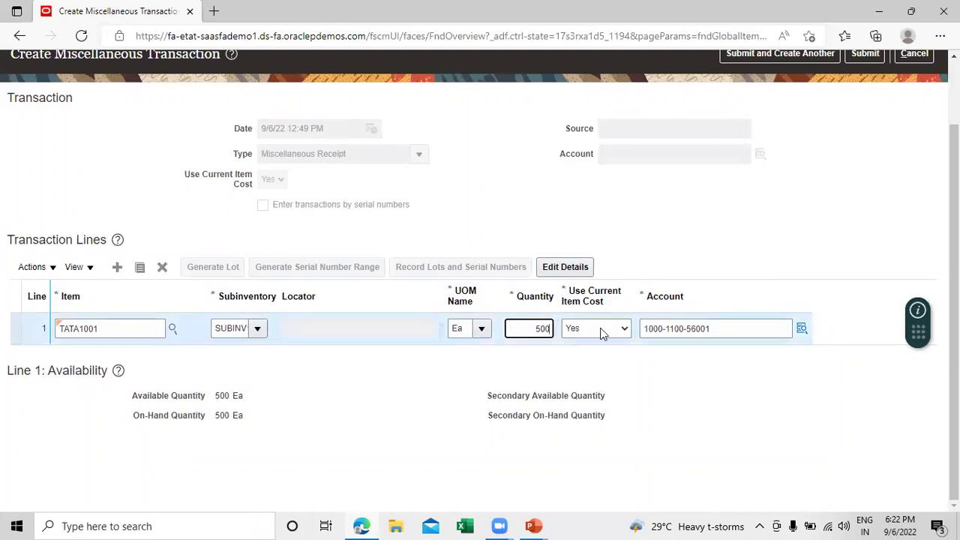
key("BackSpace")
key("BackSpace")
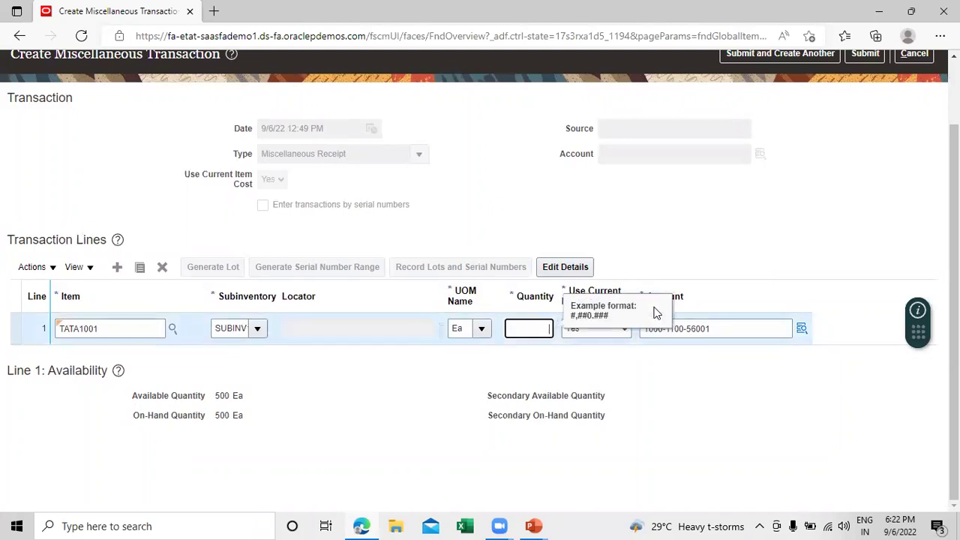
type("700")
left_click(402, 382)
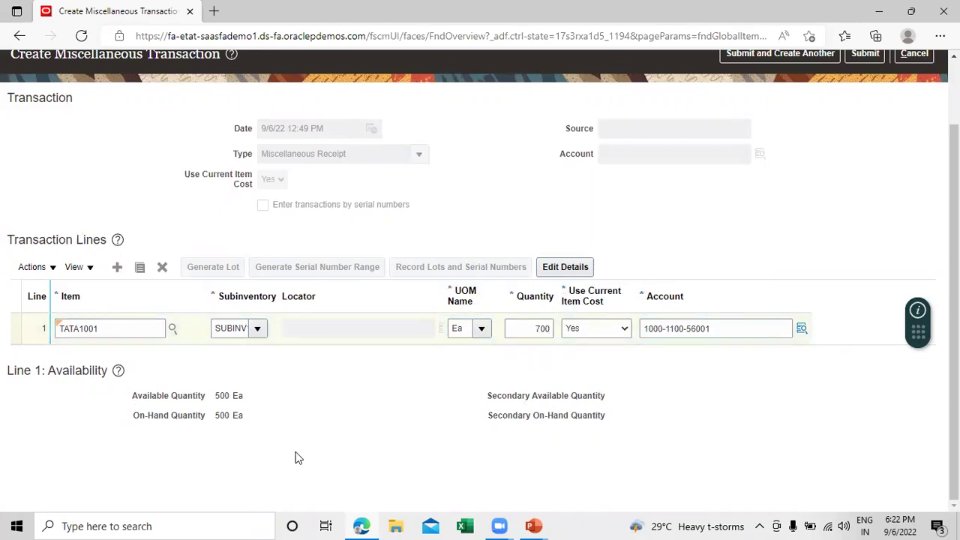
Step: Submit the miscellaneous receipt and acknowledge the confirmation
scroll(862, 306, "up", 1)
scroll(815, 296, "down", 1)
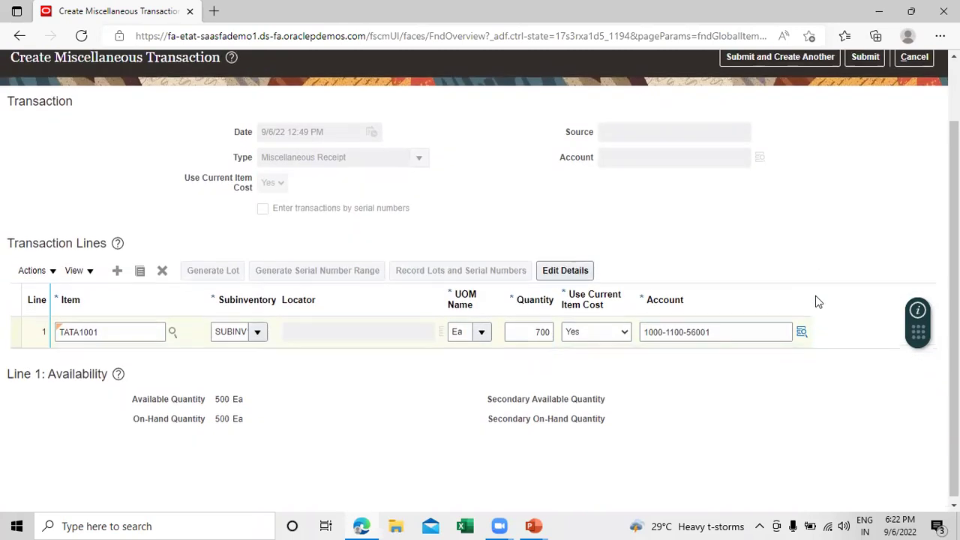
scroll(806, 302, "up", 1)
left_click(865, 131)
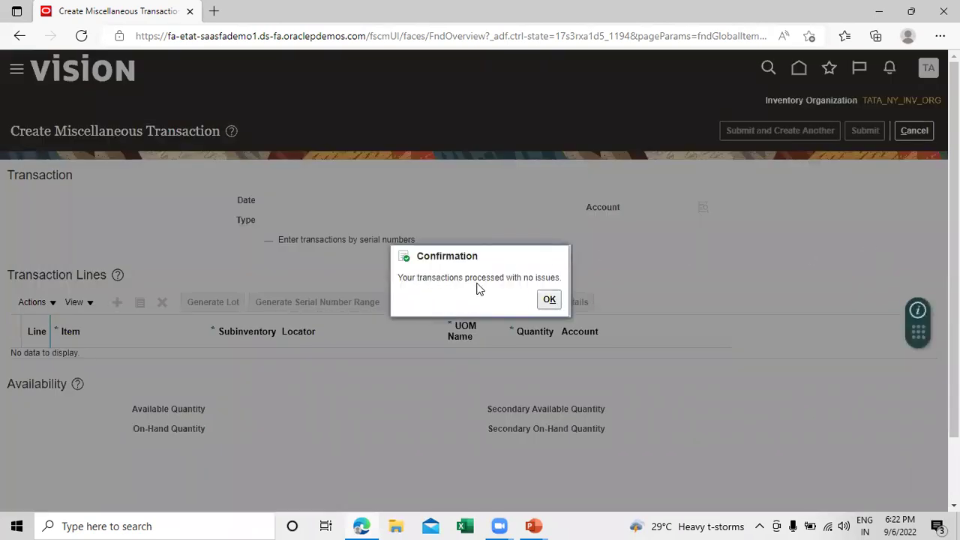
left_click(548, 300)
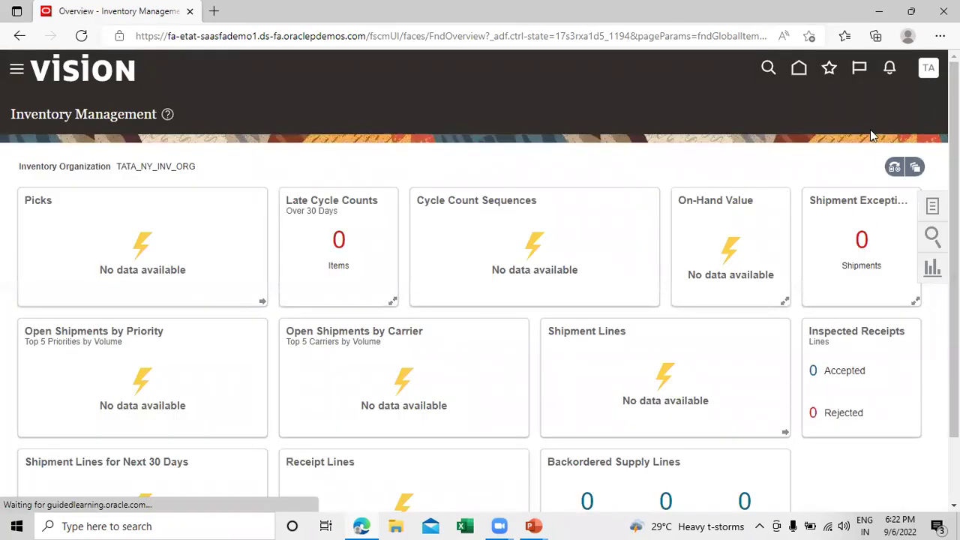
Step: Open Manage Item Quantities and search the on-hand quantities for subinventory SUBINV1 in organization TATA_NY_INV_ORG
left_click(932, 210)
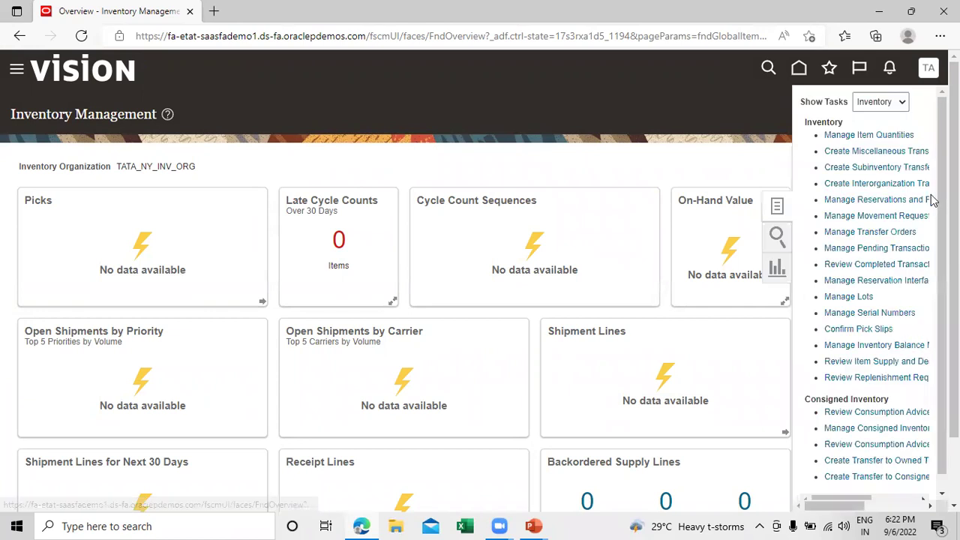
left_click(862, 136)
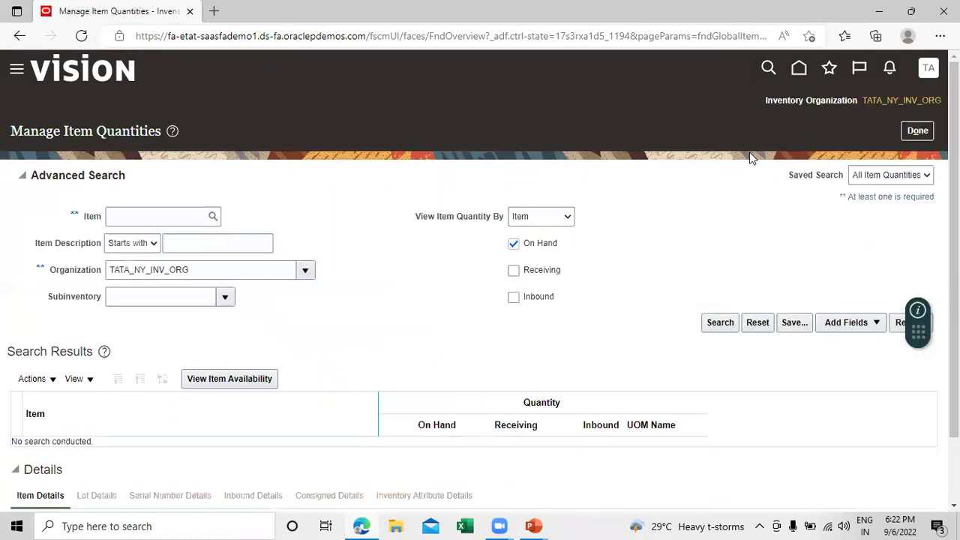
left_click(225, 299)
left_click(163, 341)
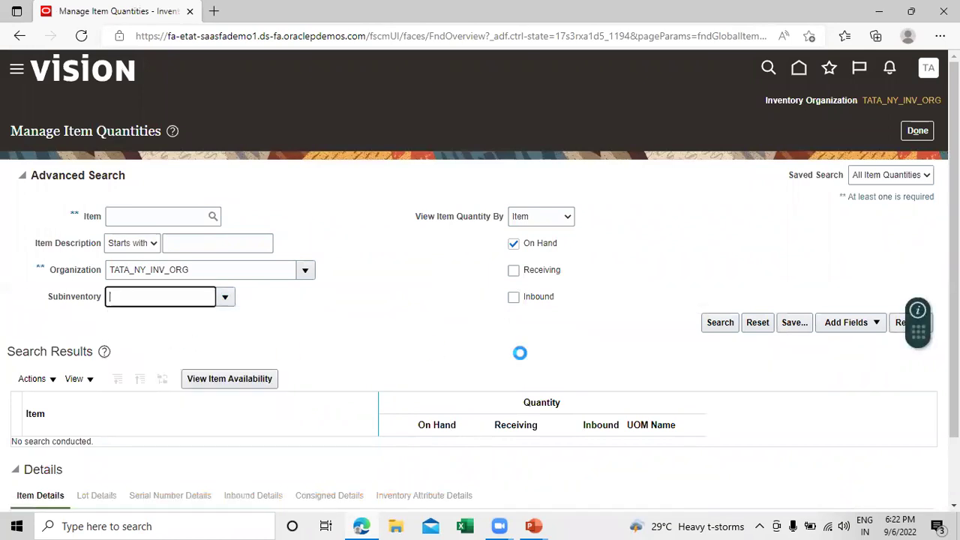
left_click(720, 324)
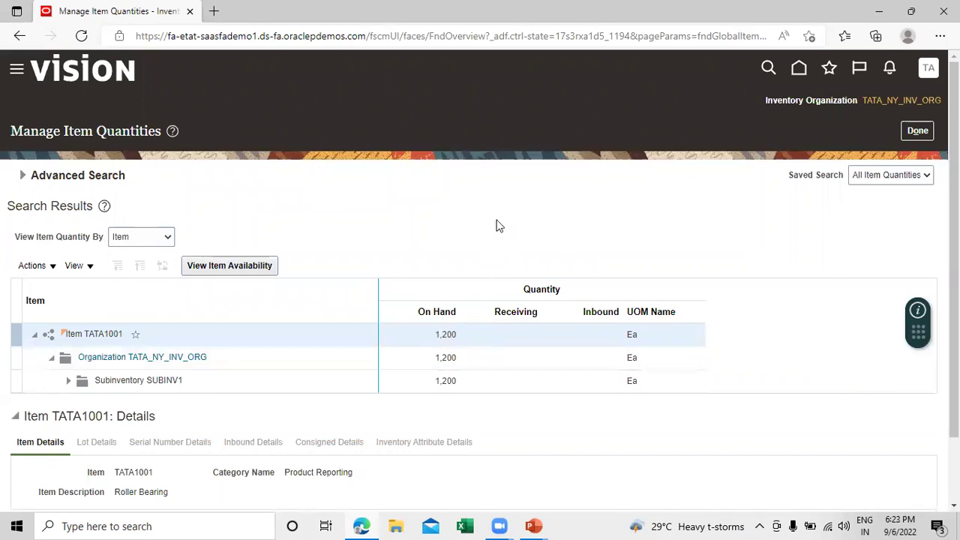
Step: Review item TATA1001's on-hand quantity and item details, and leave Manage Item Quantities
left_click(409, 341)
scroll(450, 324, "down", 1)
scroll(422, 332, "up", 1)
left_click(917, 131)
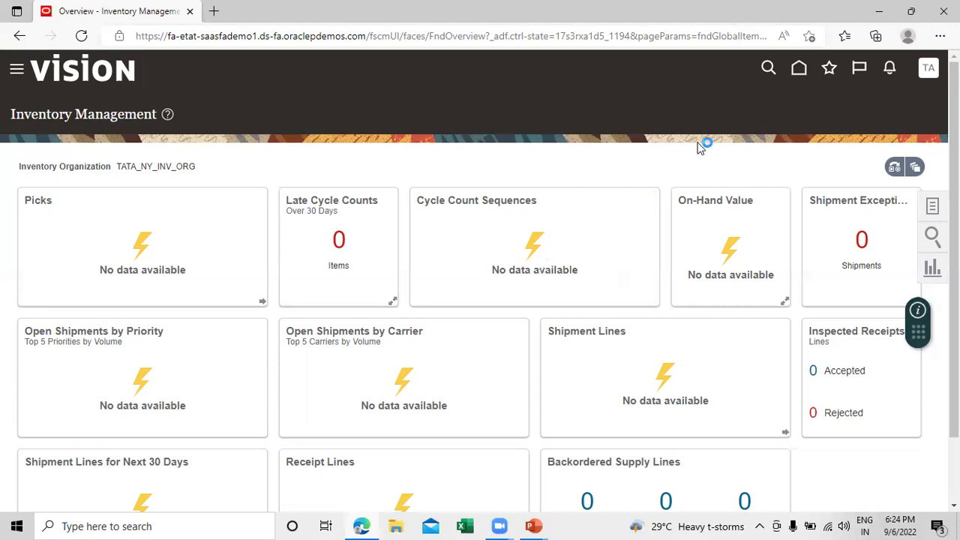
Step: Start a new miscellaneous transaction with type Miscellaneous issue and Use Current Item Cost set to Yes
left_click(932, 207)
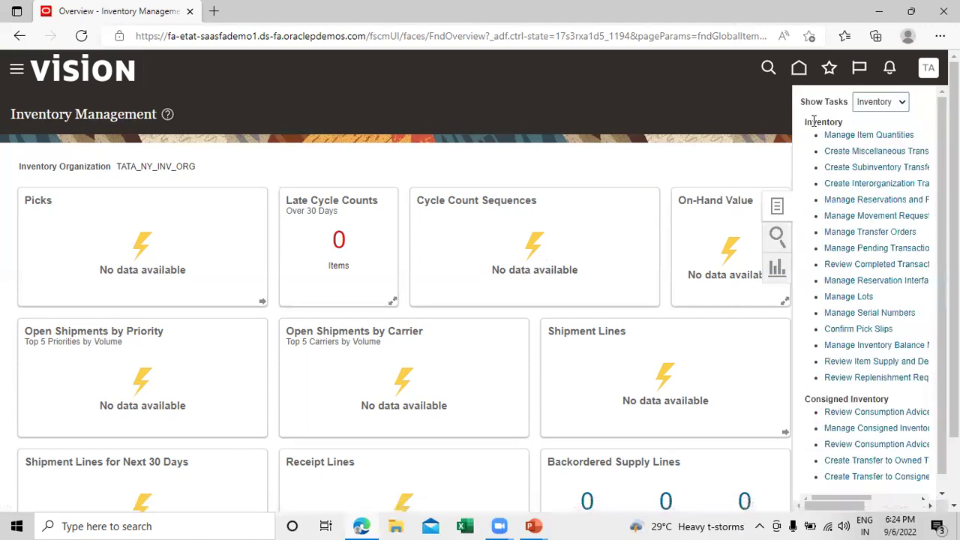
left_click(881, 150)
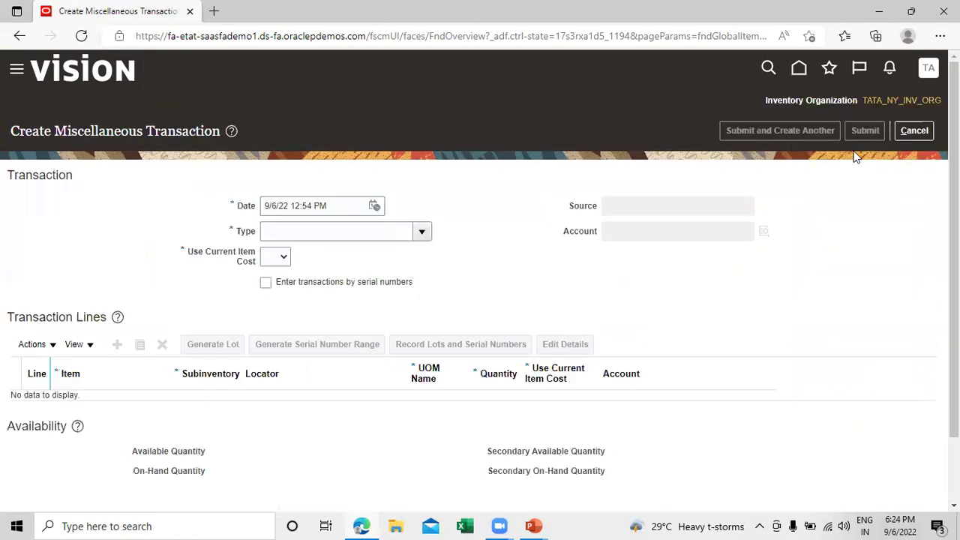
left_click(418, 231)
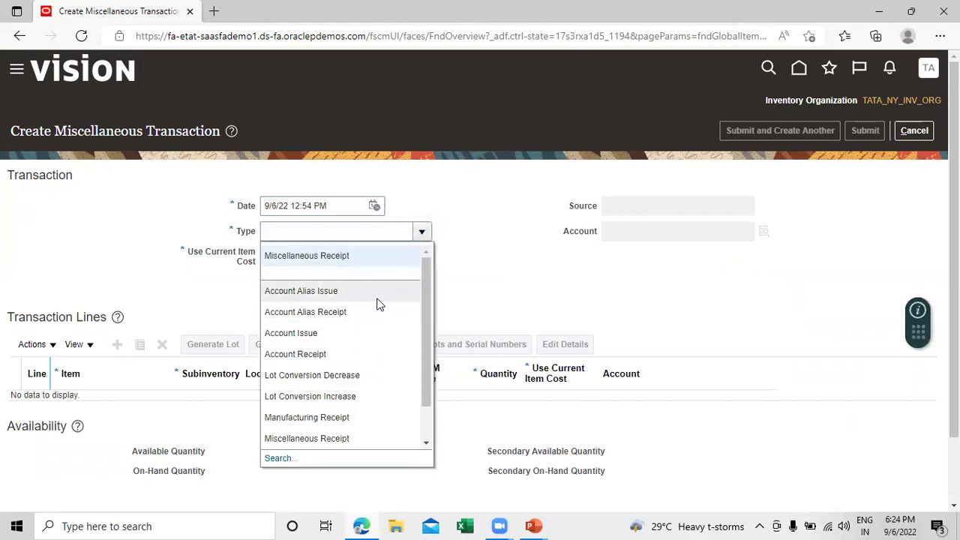
scroll(366, 292, "down", 3)
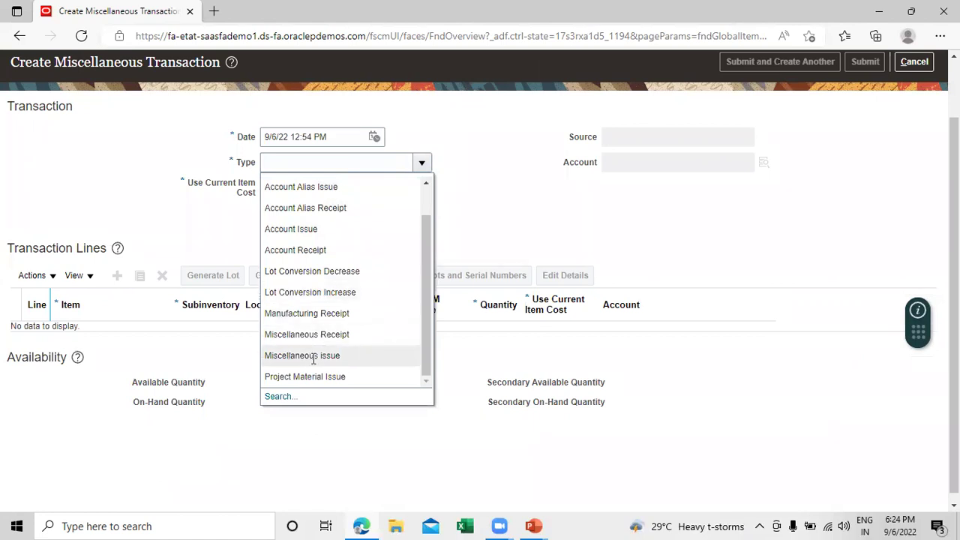
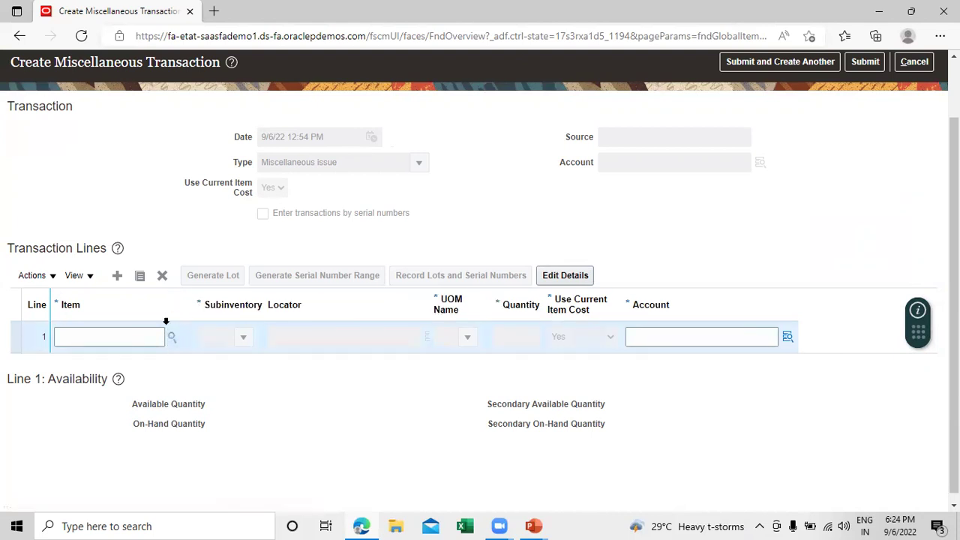
Step: Search the items for TATA and select item TATA1001 (Roller Bearing) for the issue line
left_click(172, 337)
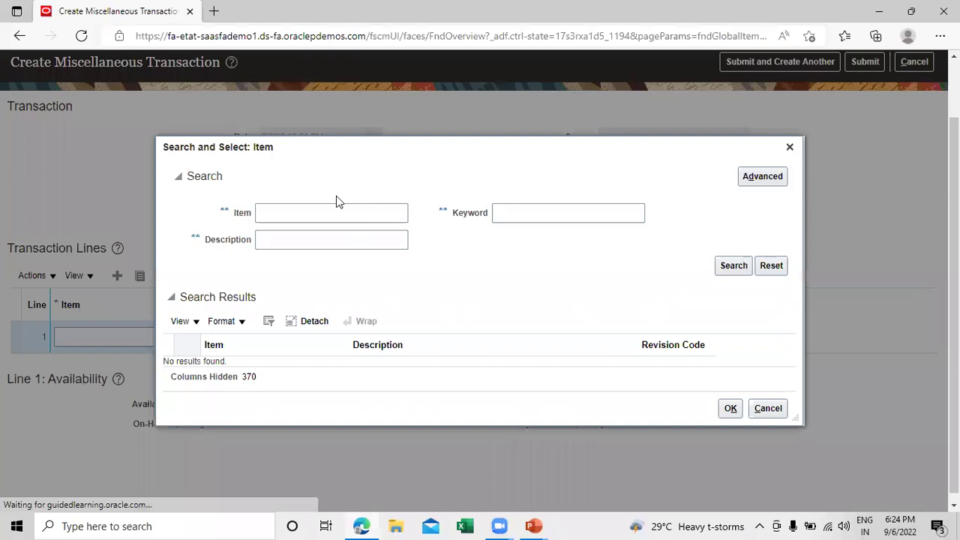
left_click(315, 216)
type("TATA")
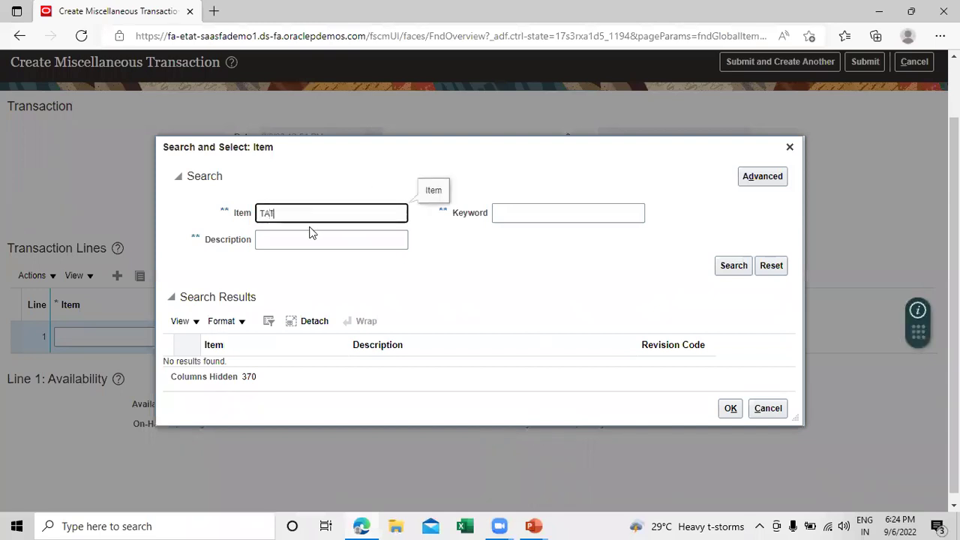
left_click(732, 266)
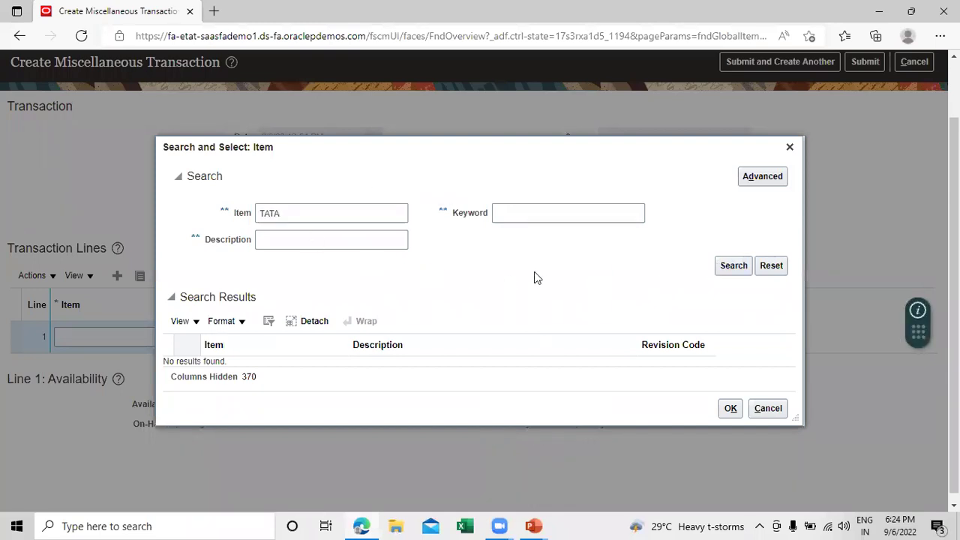
left_click(278, 317)
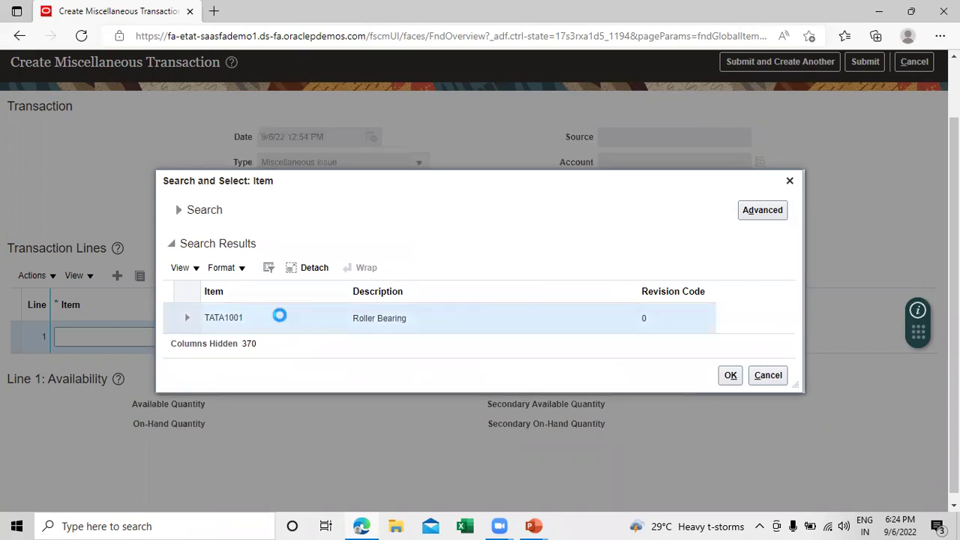
left_click(729, 375)
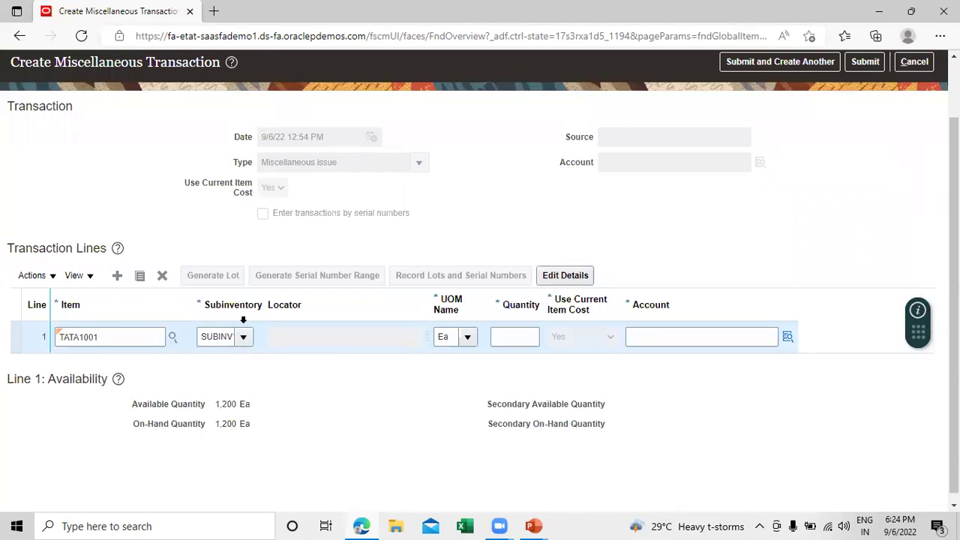
Step: Set the quantity of the TATA1001 issue line to 200 after checking the item's on-hand quantity
left_click(523, 337)
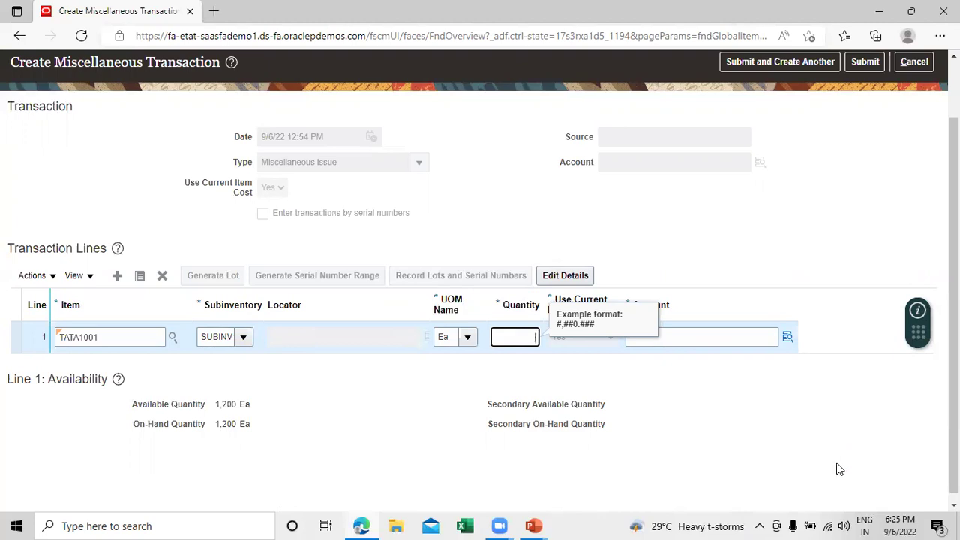
left_click_drag(131, 424, 249, 426)
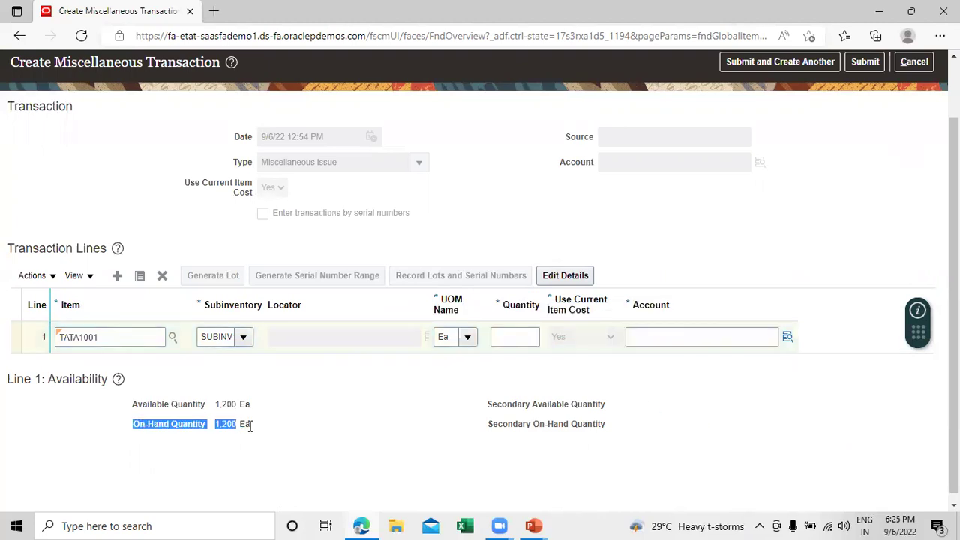
left_click(510, 335)
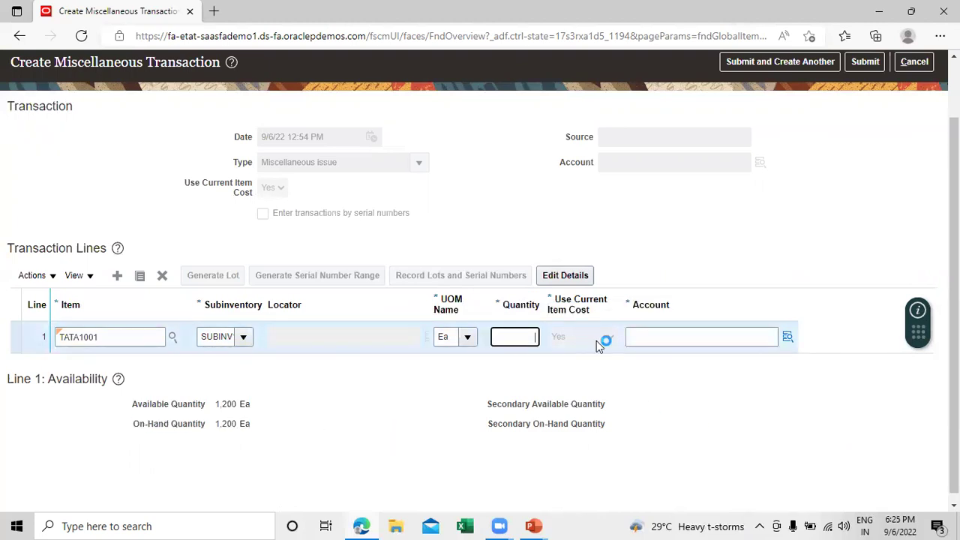
type("200")
left_click(775, 417)
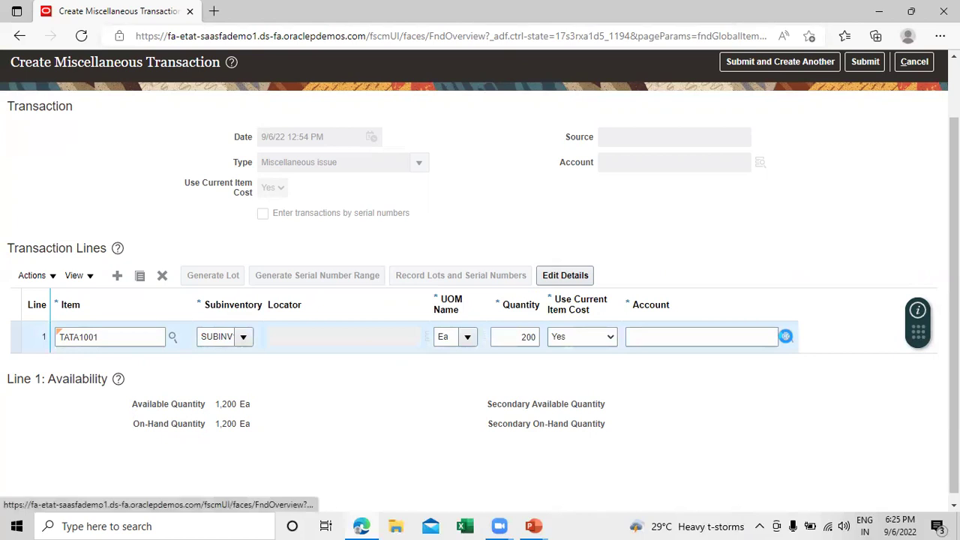
left_click(785, 337)
left_click(486, 347)
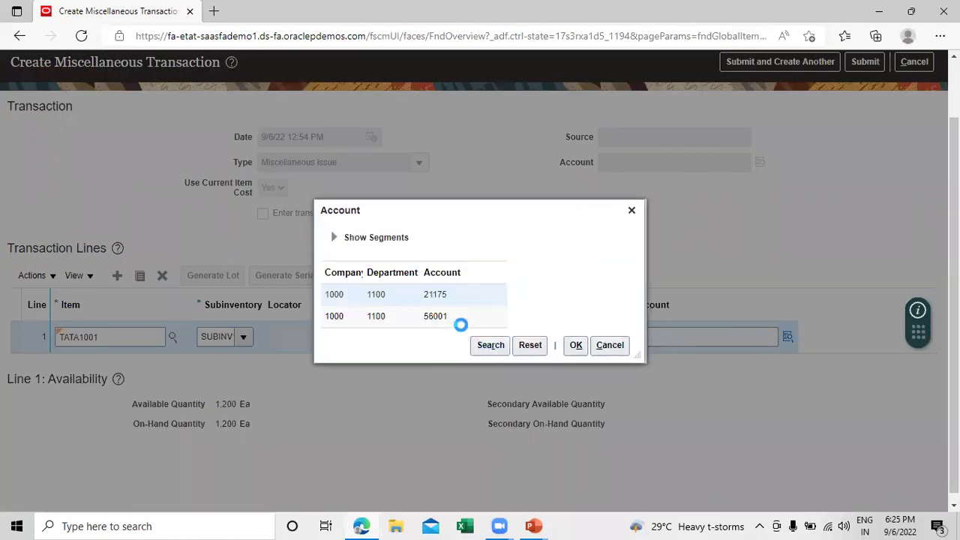
left_click(477, 318)
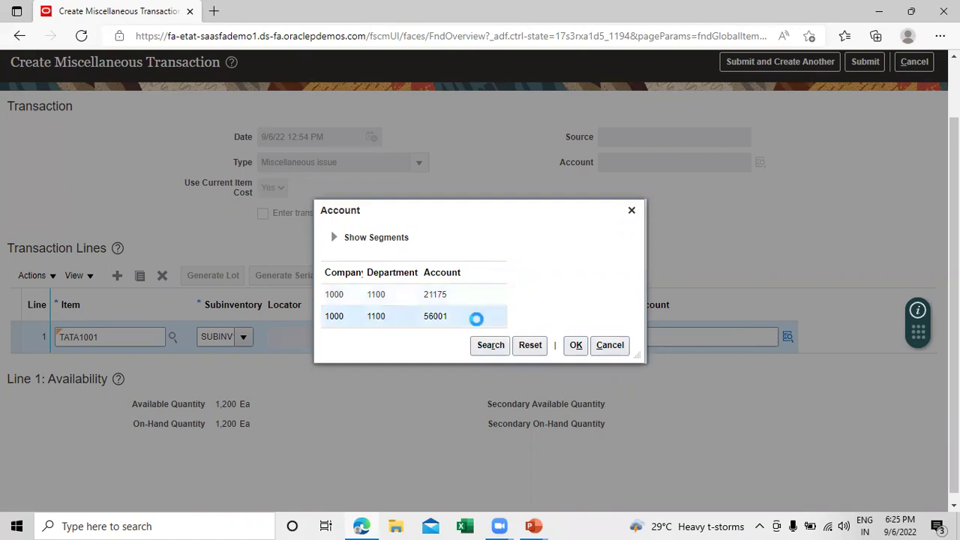
left_click(577, 346)
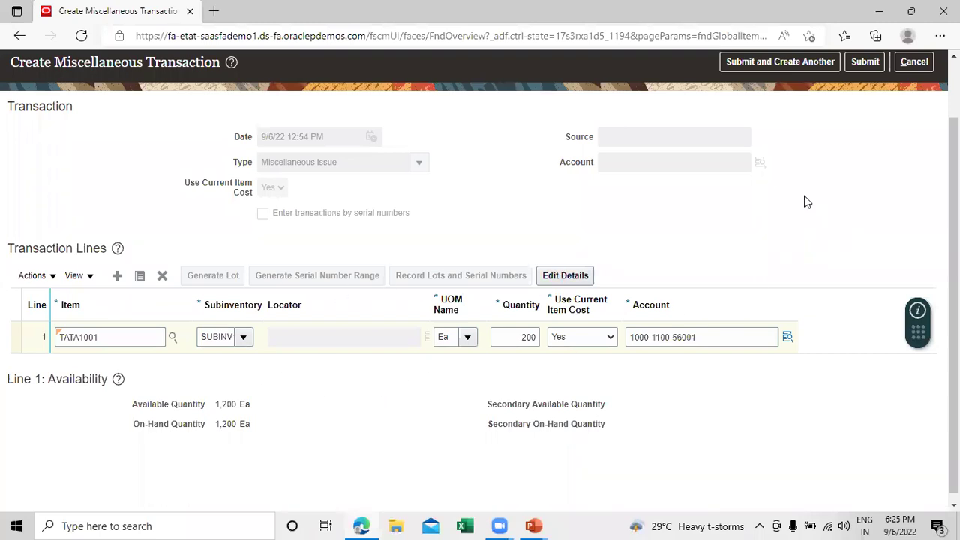
Step: Submit the miscellaneous issue transaction and acknowledge the confirmation
scroll(833, 127, "up", 2)
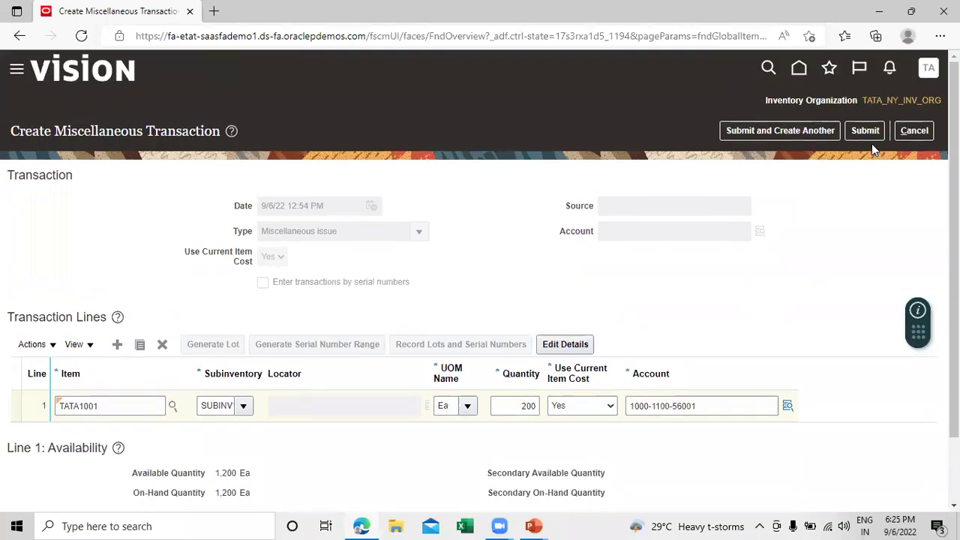
left_click(868, 132)
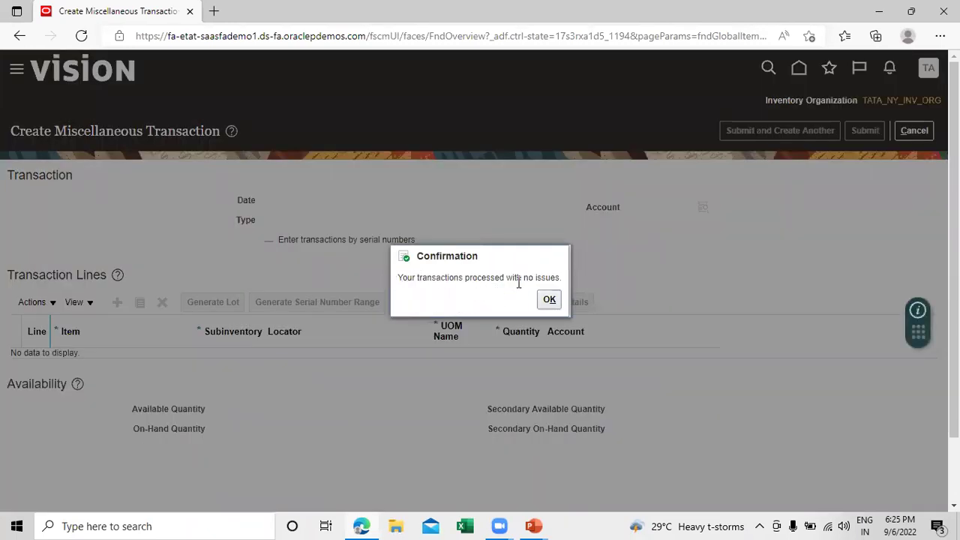
left_click(549, 298)
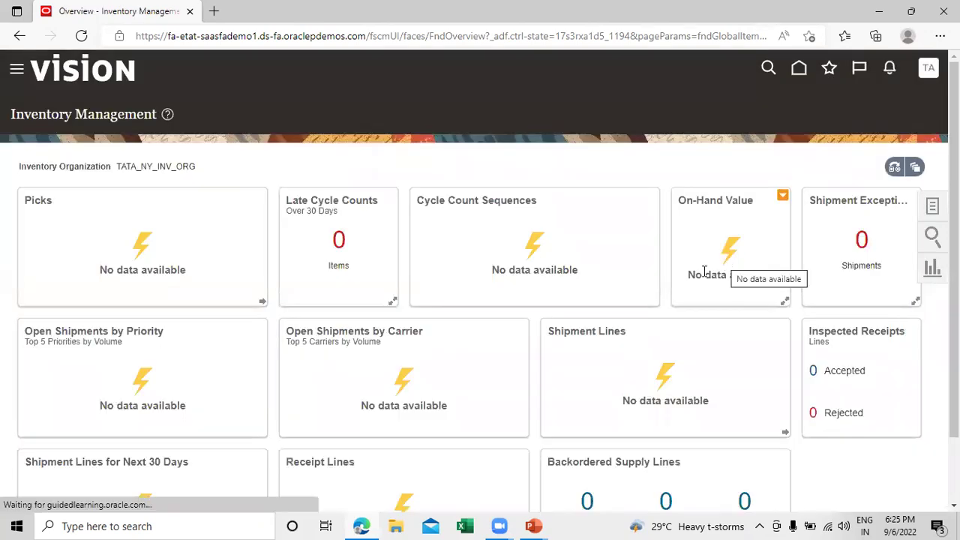
Step: Open Manage Item Quantities and search the on-hand quantities of subinventory SUBINV1 in TATA_NY_INV_ORG after the issue
scroll(686, 237, "down", 2)
scroll(689, 240, "up", 2)
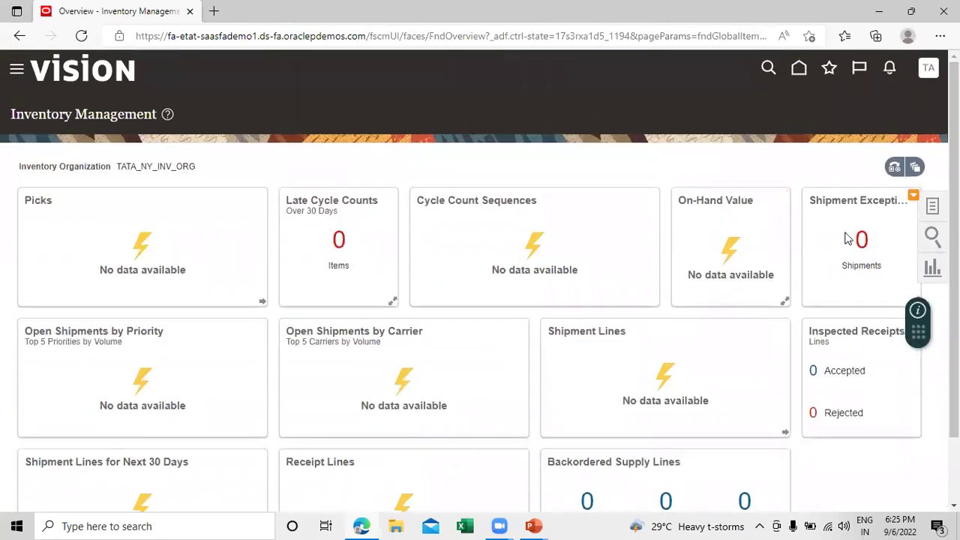
left_click(932, 209)
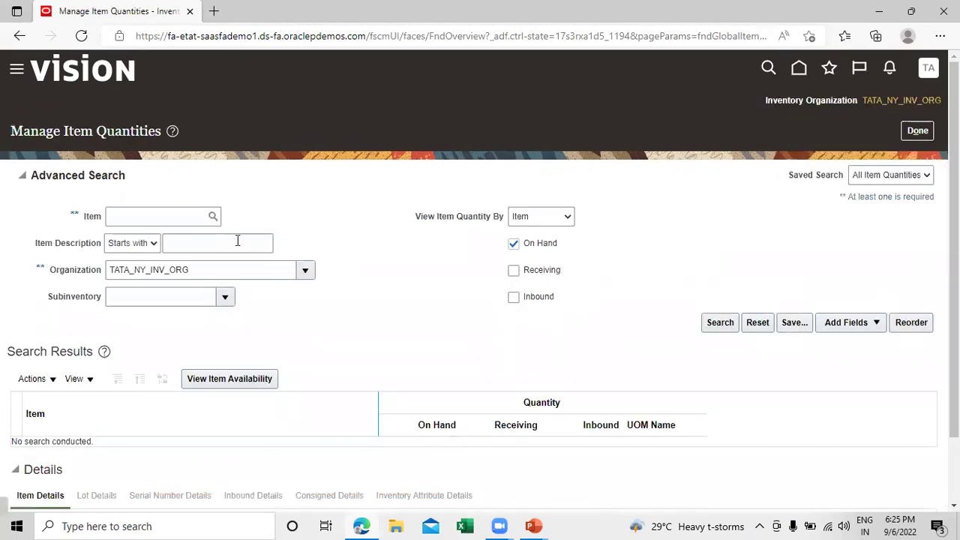
left_click(225, 298)
left_click(157, 339)
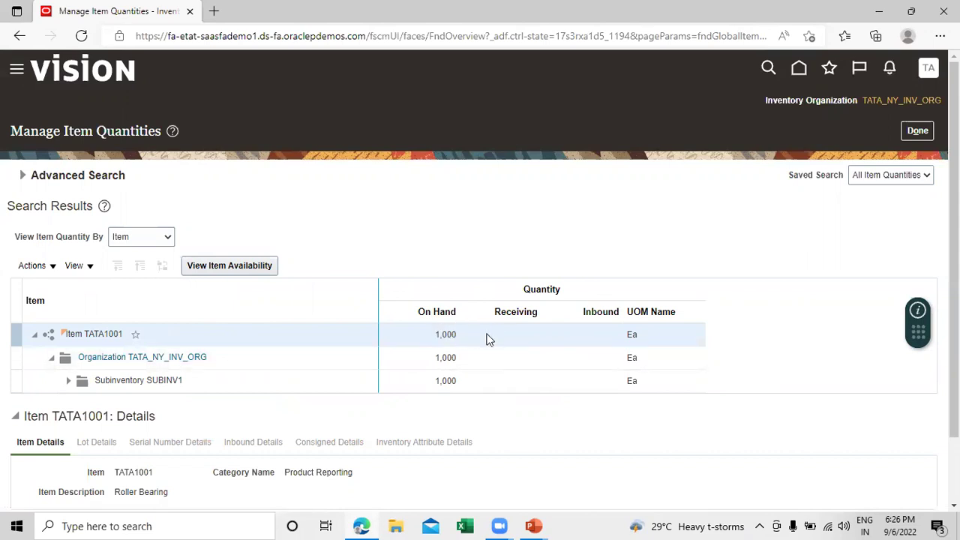
Step: Examine the on-hand quantity and details of item TATA1001 following the issue, and leave Manage Item Quantities
scroll(386, 395, "down", 1)
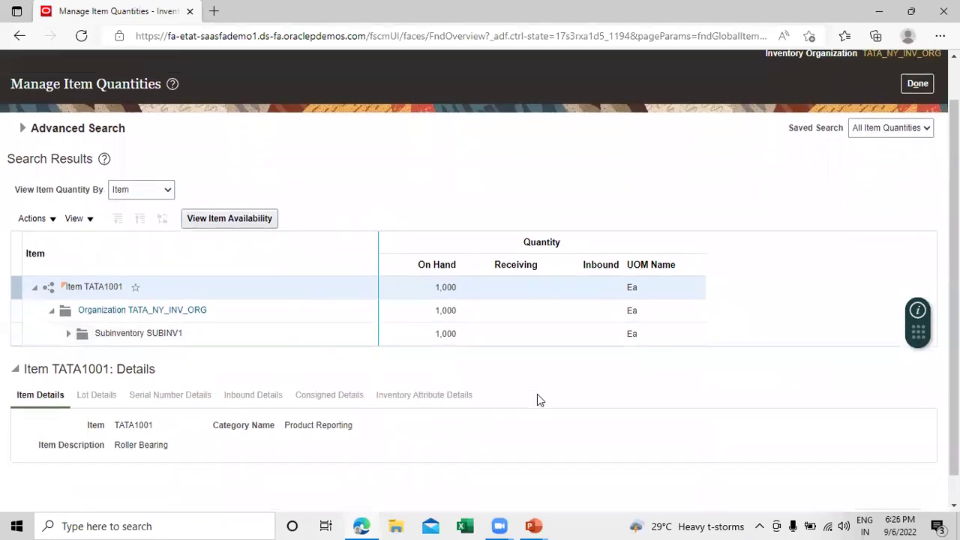
scroll(537, 400, "up", 1)
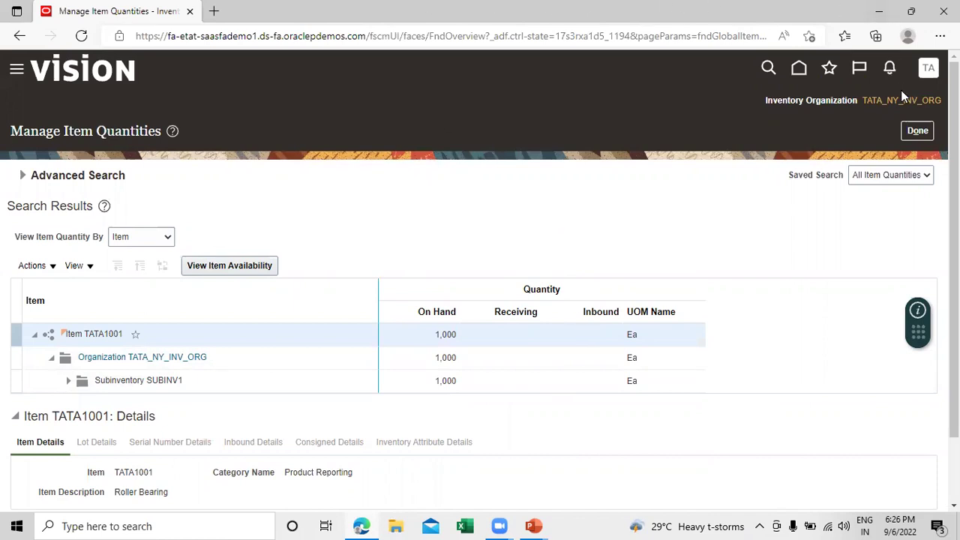
left_click(917, 130)
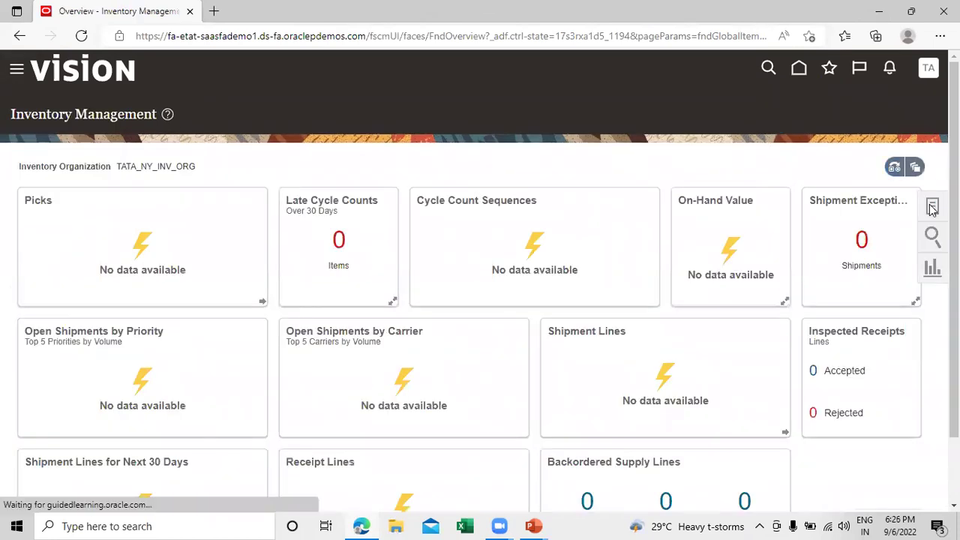
Step: Open Review Completed Transactions, search the TATA_NY_INV_ORG transactions dated 9/6/22, review them, and leave the page
left_click(929, 208)
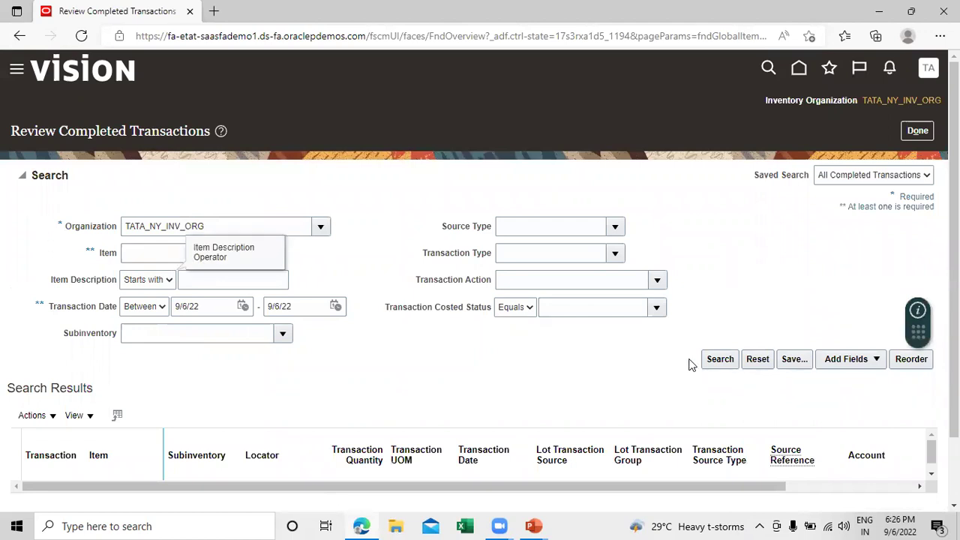
left_click(731, 363)
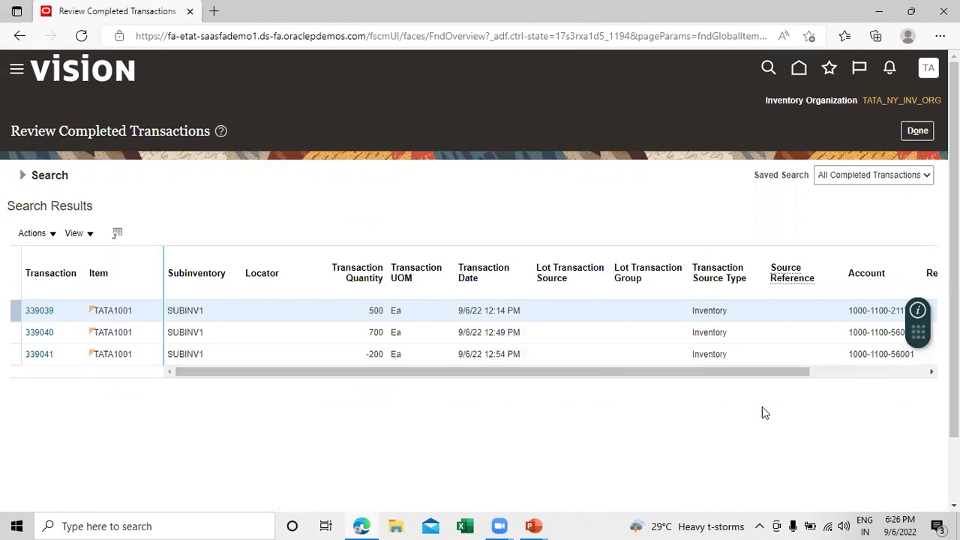
left_click(918, 131)
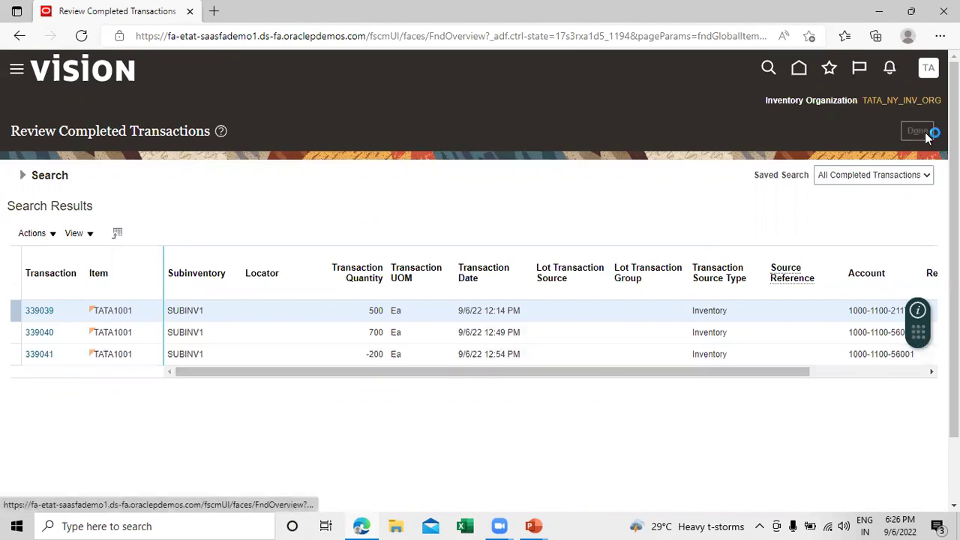